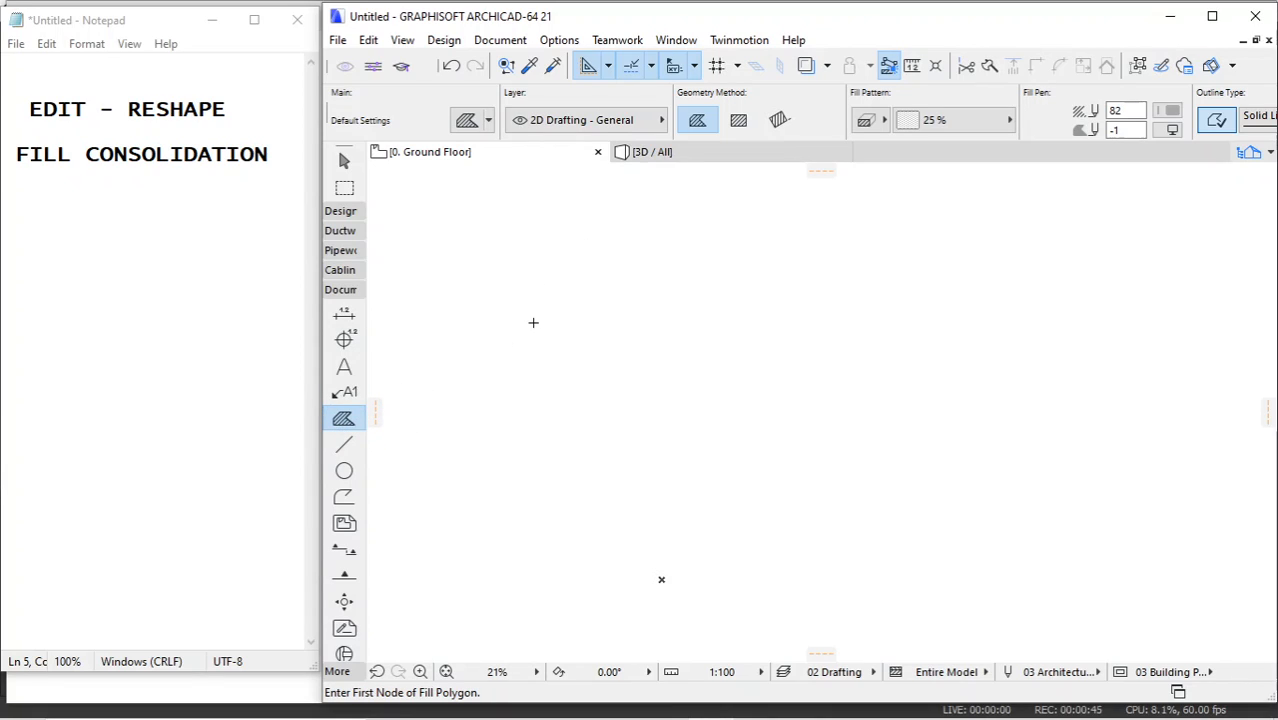
Step: Draw two separate rectangular fills side by side, making the second one taller than the first
click(738, 120)
click(548, 313)
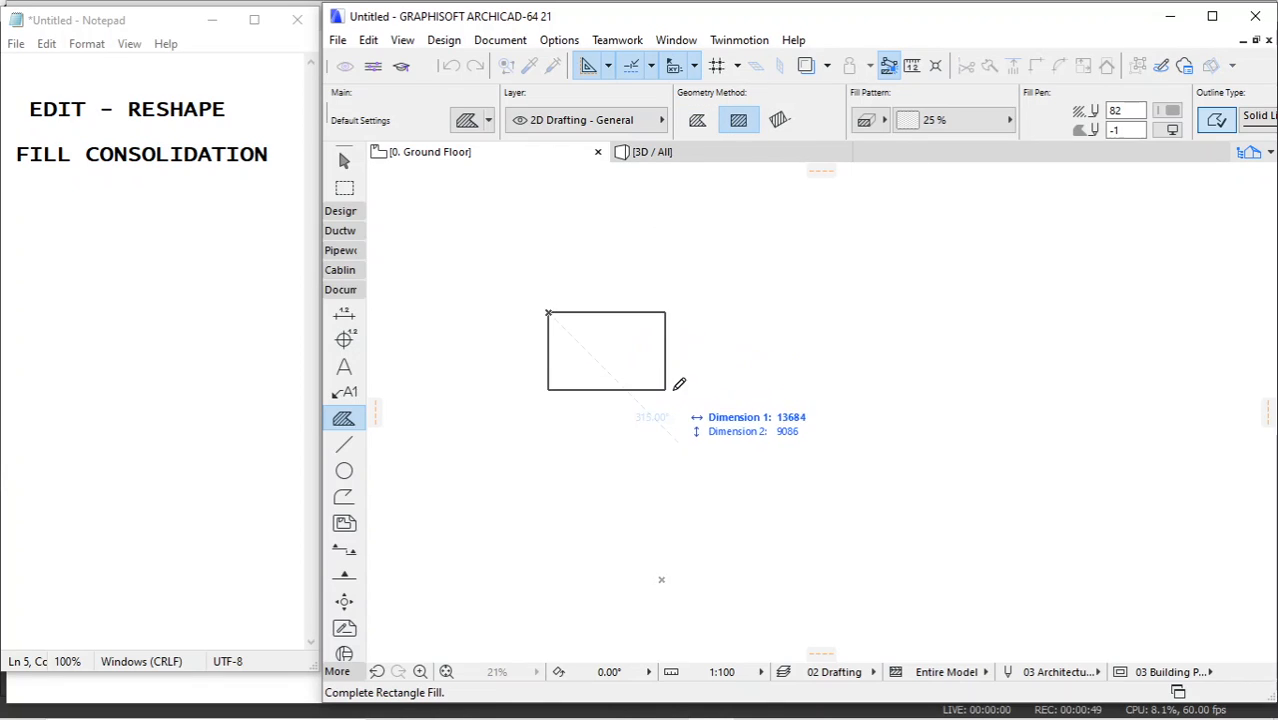
click(678, 390)
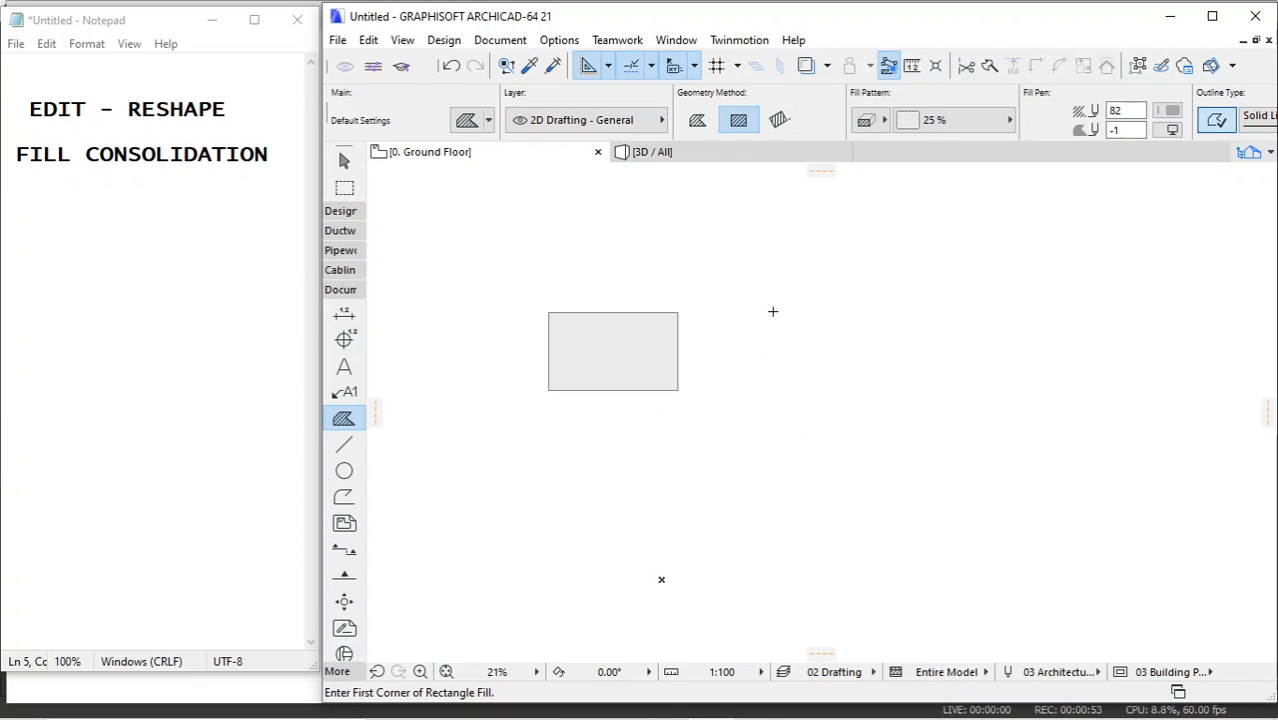
click(772, 312)
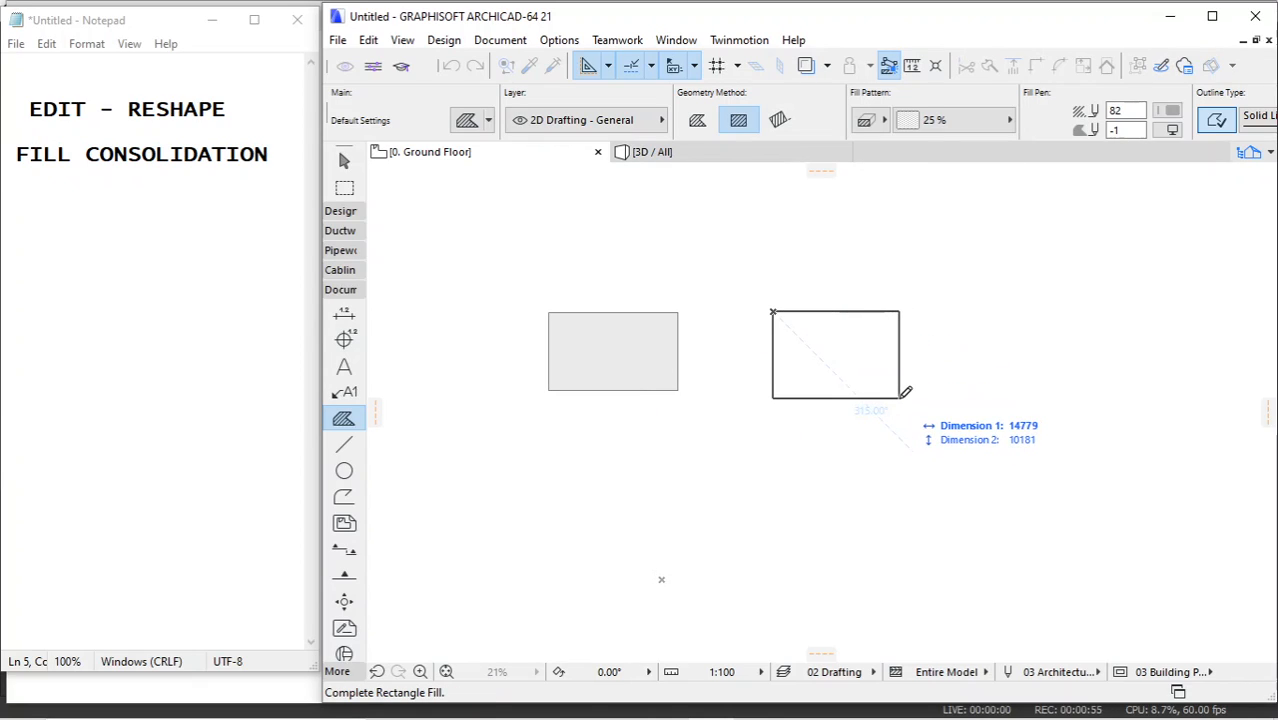
click(905, 463)
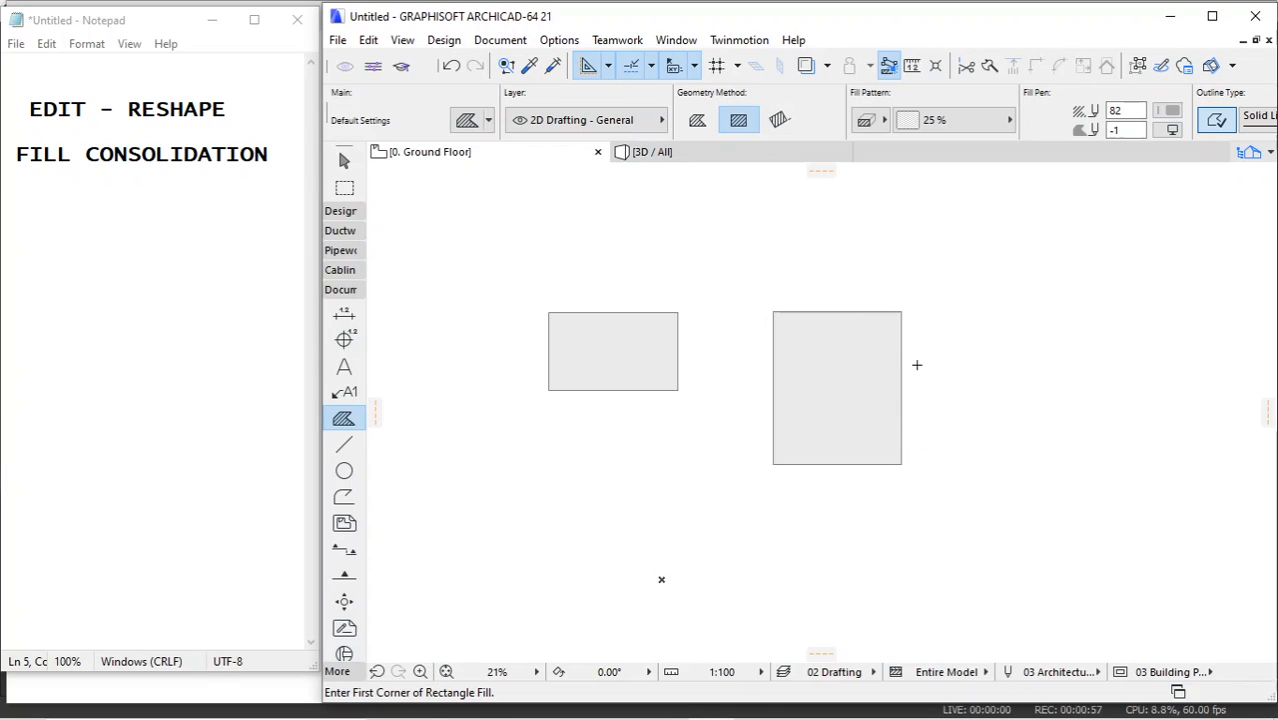
Step: Move the taller rectangular fill by its upper-right corner so that it overlaps the lower-right part of the smaller fill
key(shift)
click(899, 313)
click(901, 312)
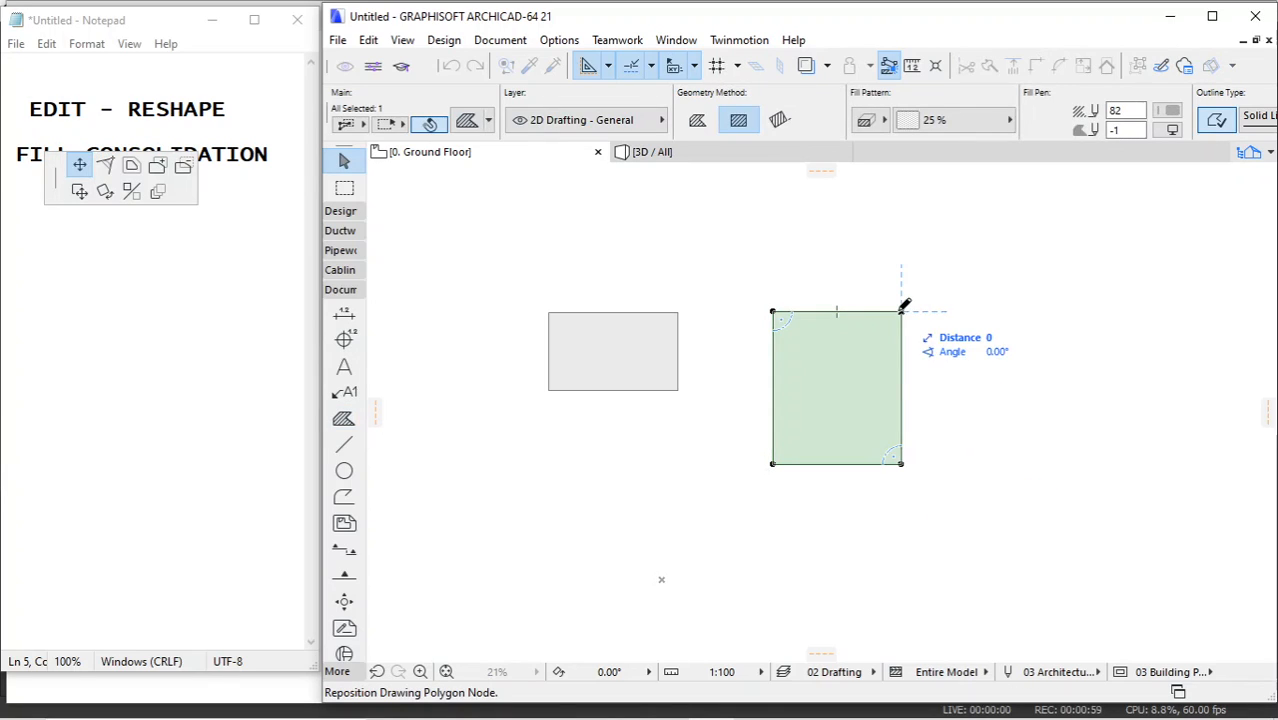
click(79, 190)
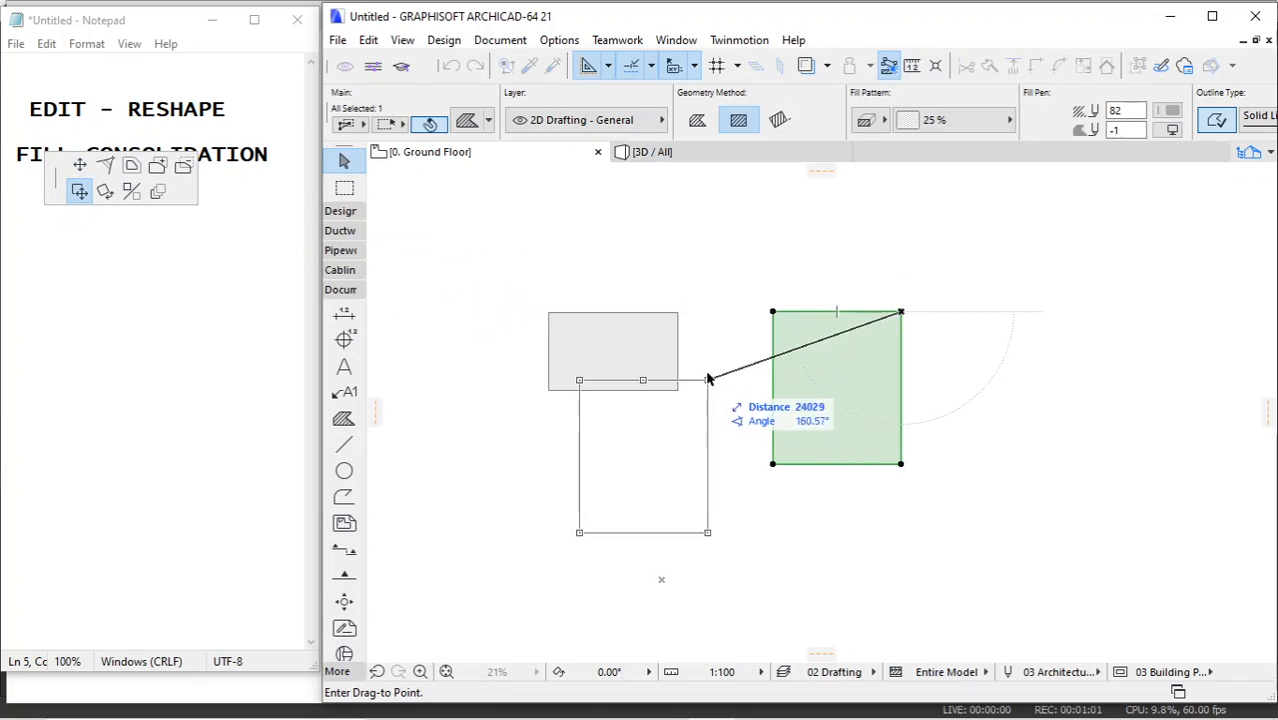
click(725, 350)
click(719, 294)
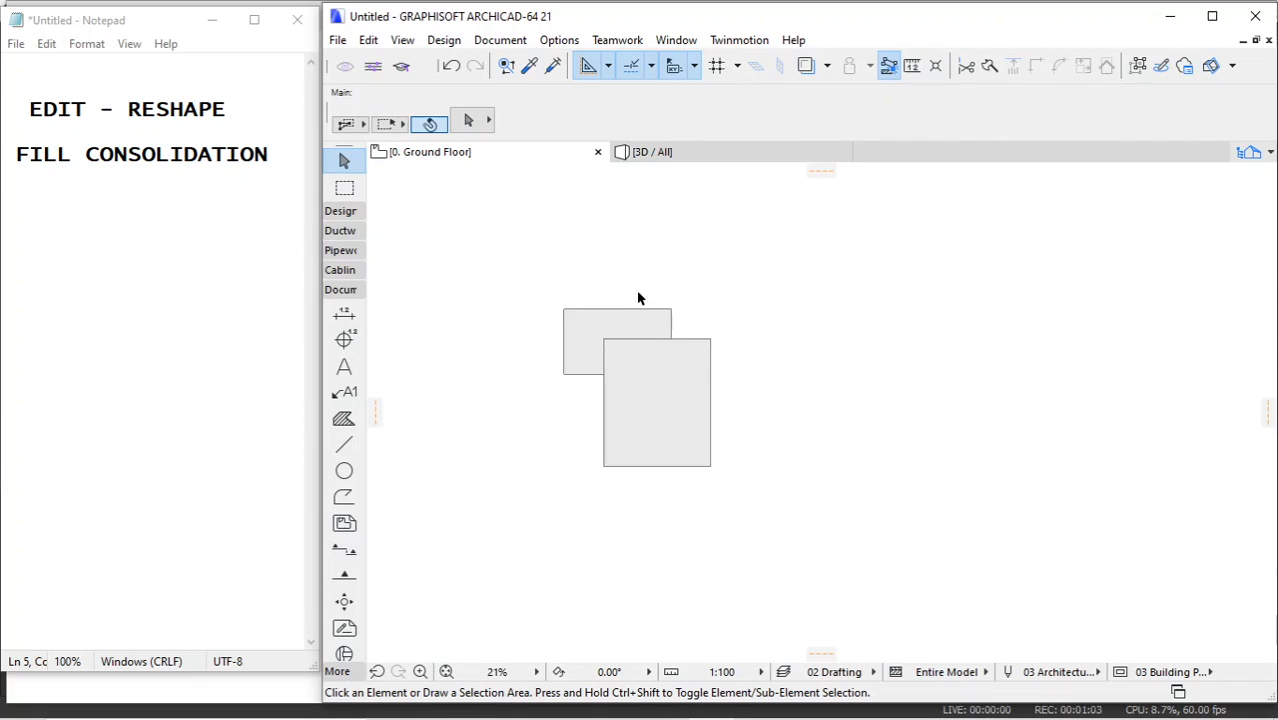
Step: Run Fill Consolidation on both rectangular fills, trimming overlaps and using the option Don't merge any Fills that have outlines
scroll(572, 345, up, 2)
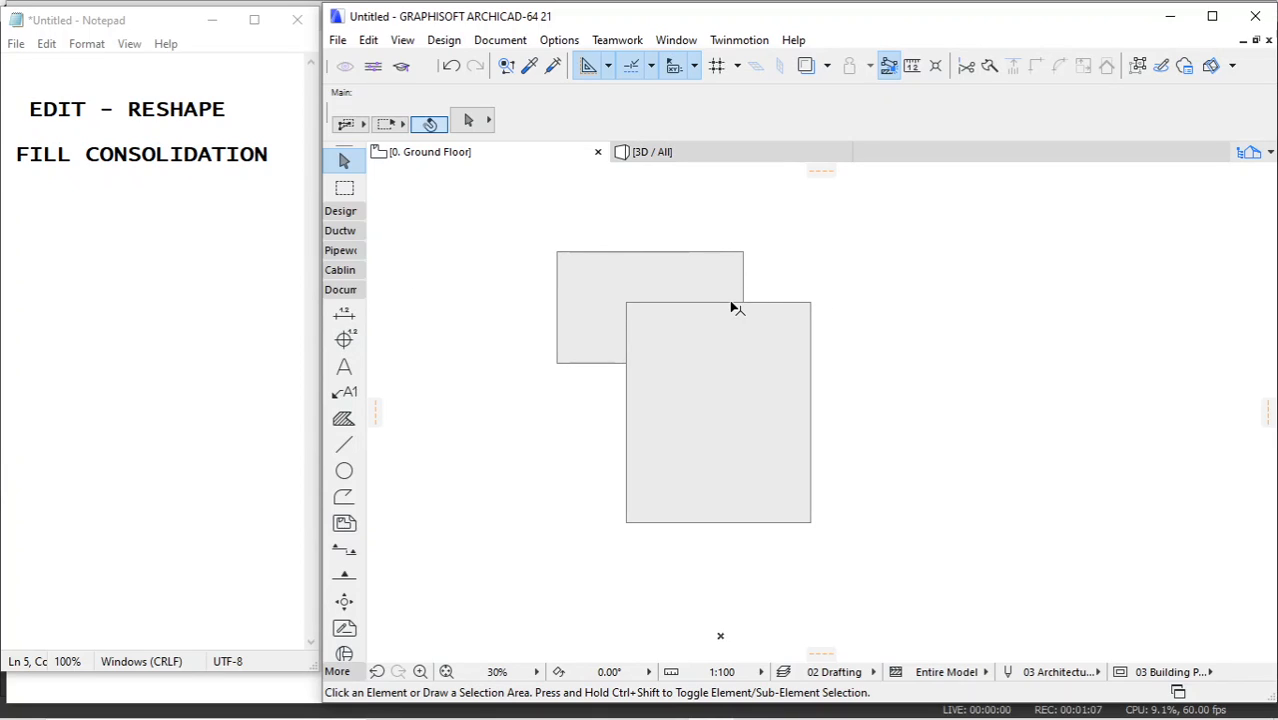
drag(521, 224, 896, 556)
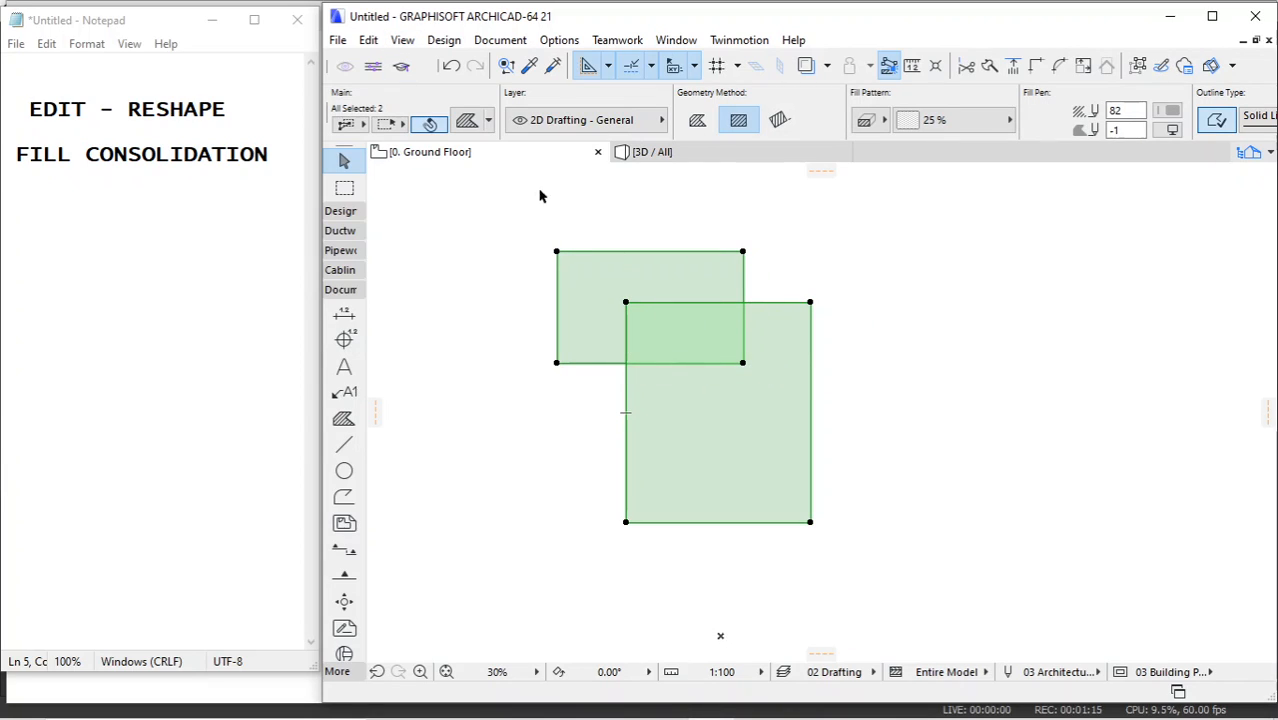
click(369, 41)
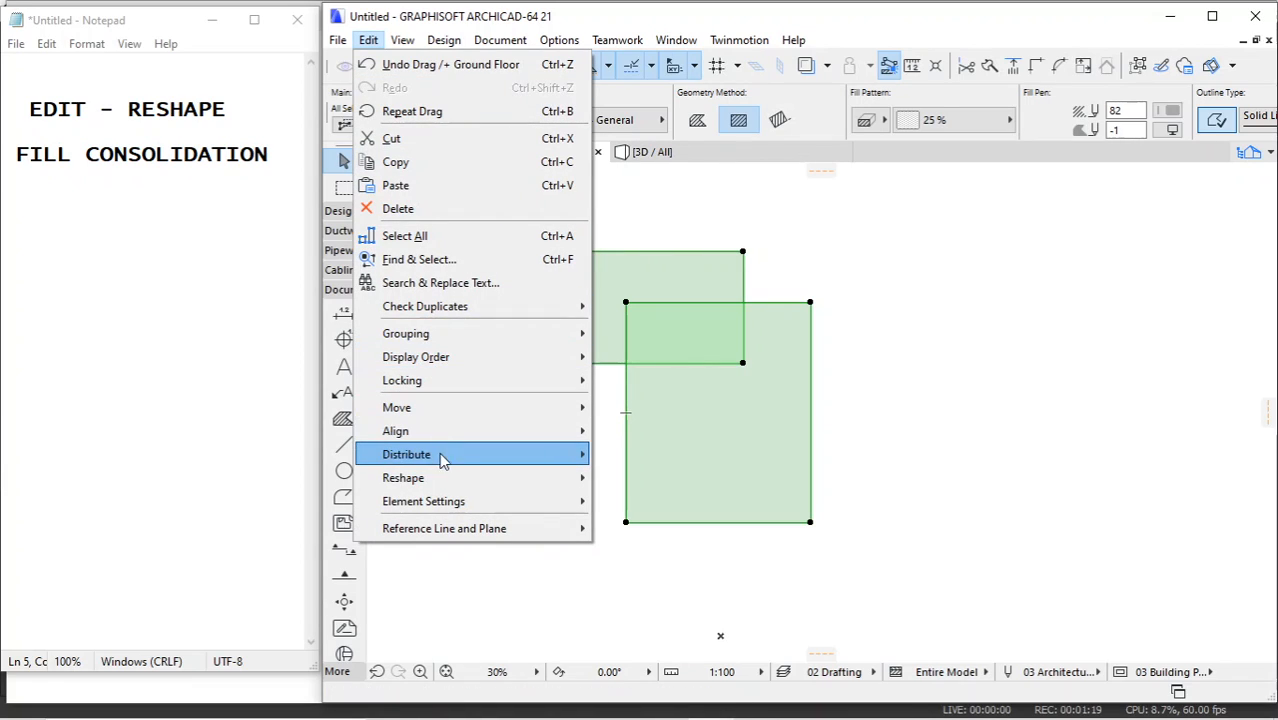
mouse_move(446, 477)
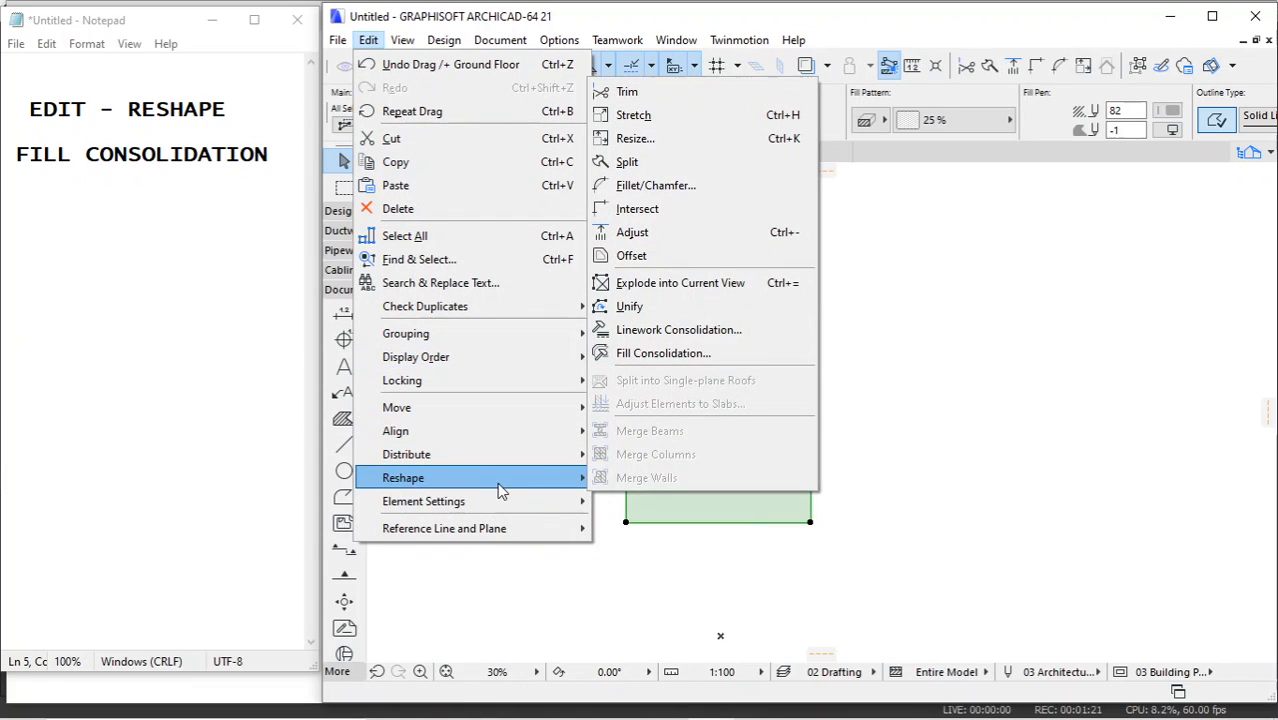
click(700, 353)
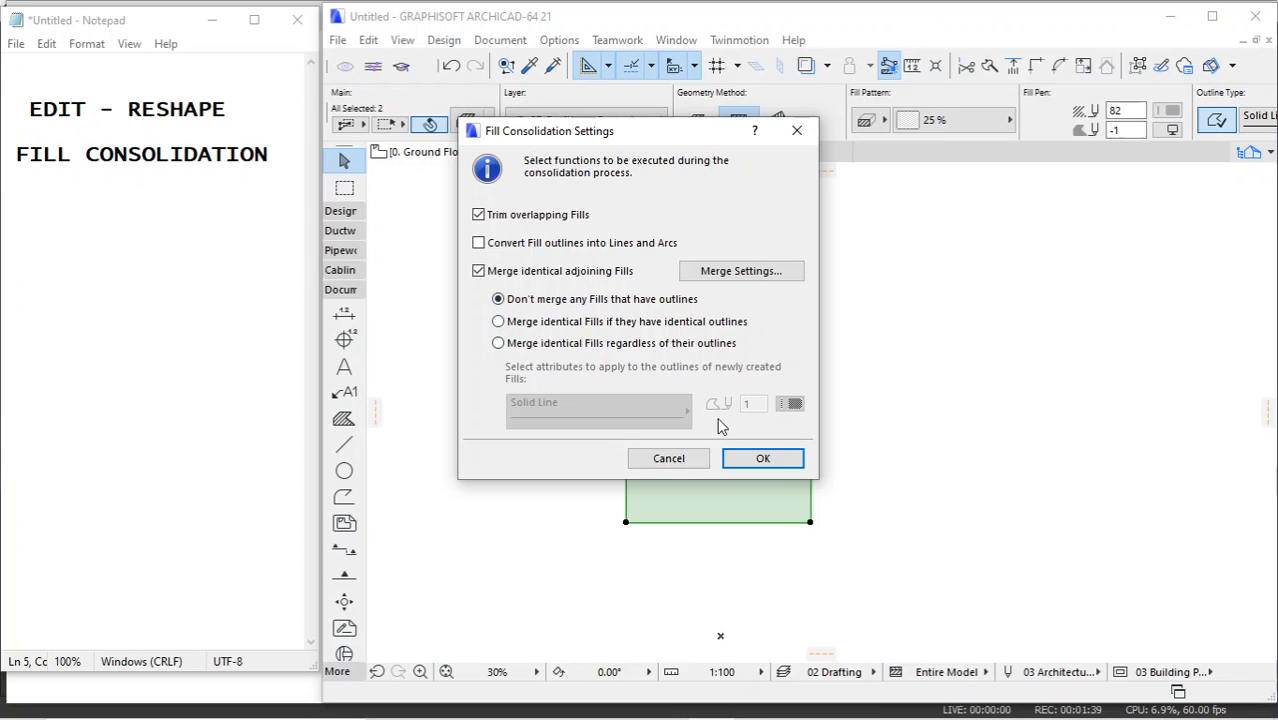
click(762, 458)
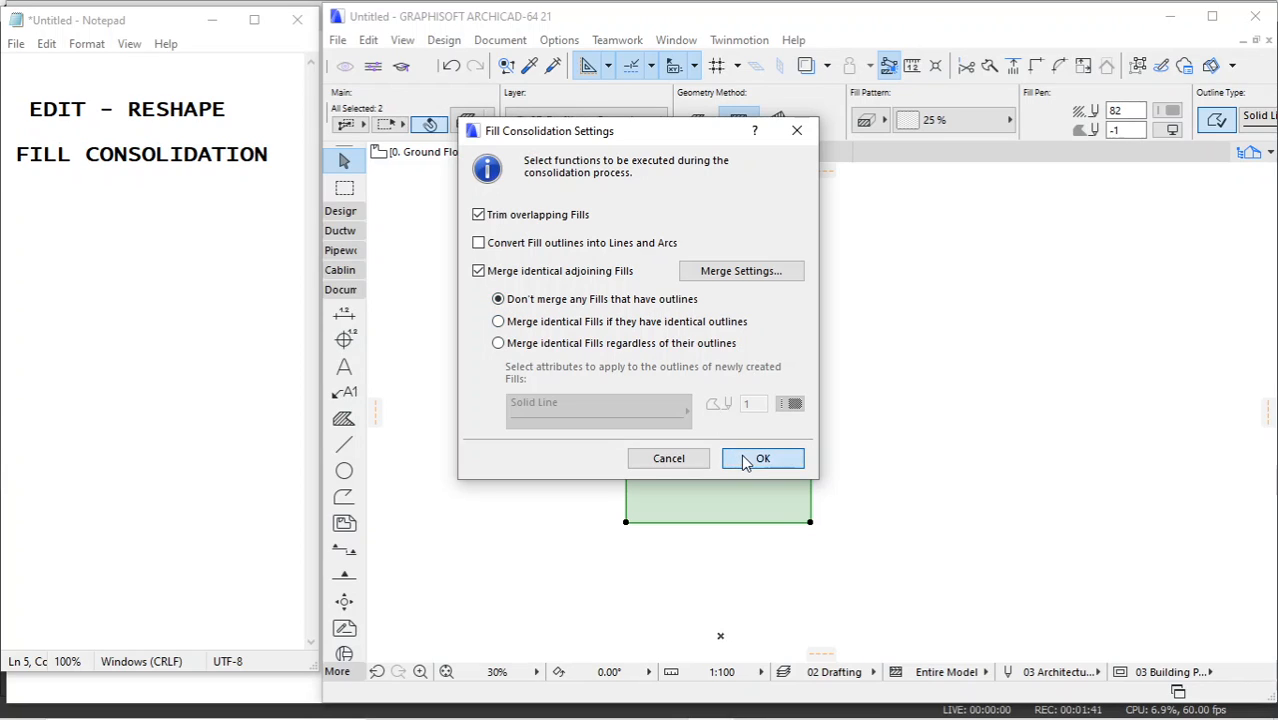
click(893, 374)
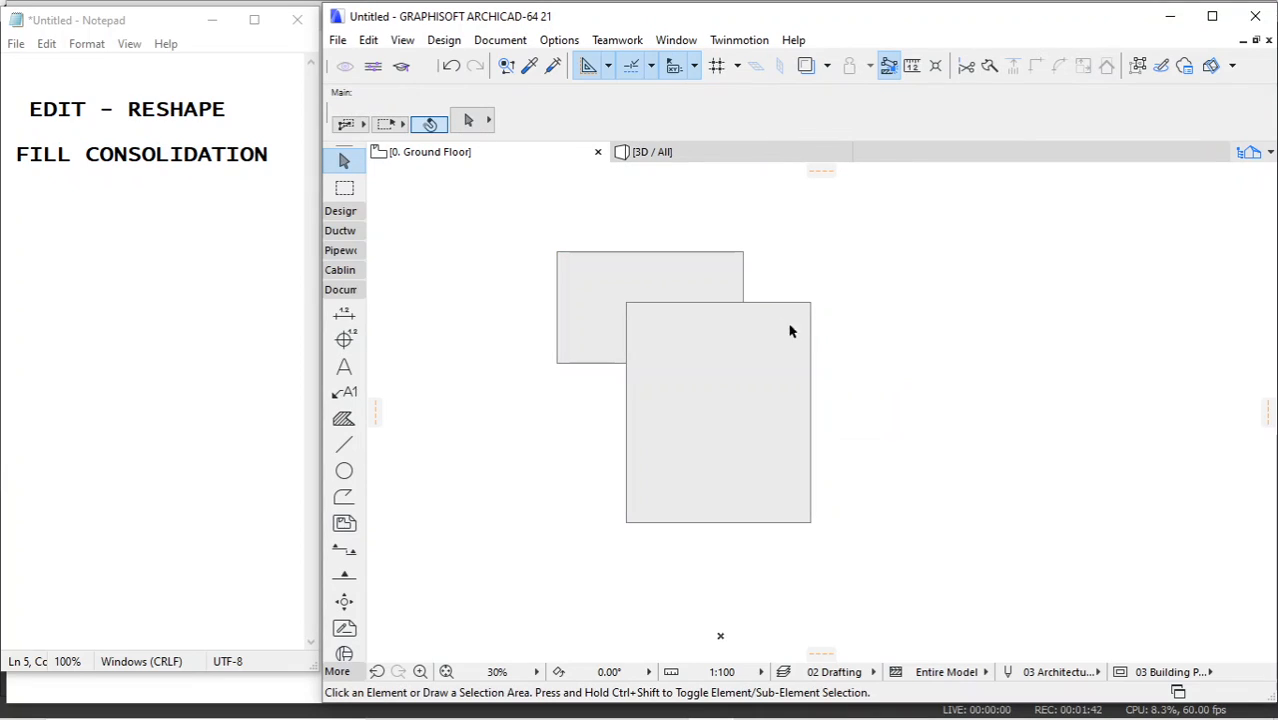
Step: Examine the consolidated fills' outlines by selecting each one separately and both together
click(724, 275)
click(752, 376)
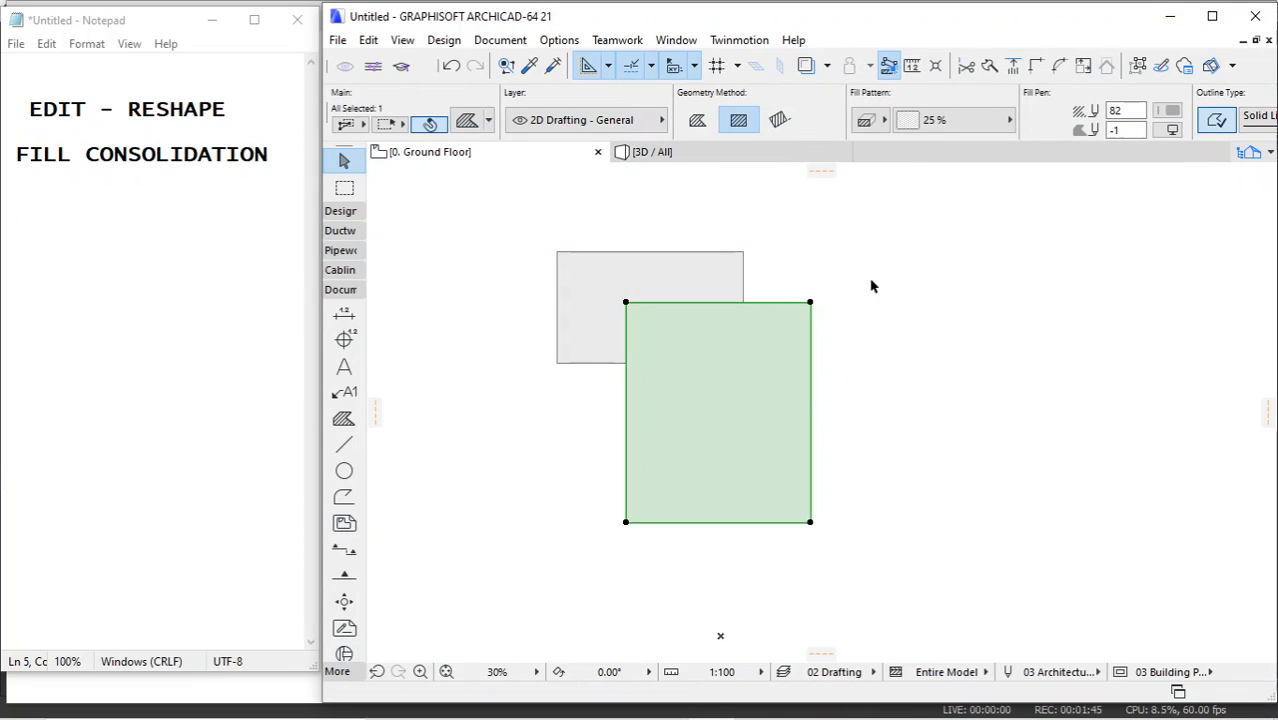
click(650, 292)
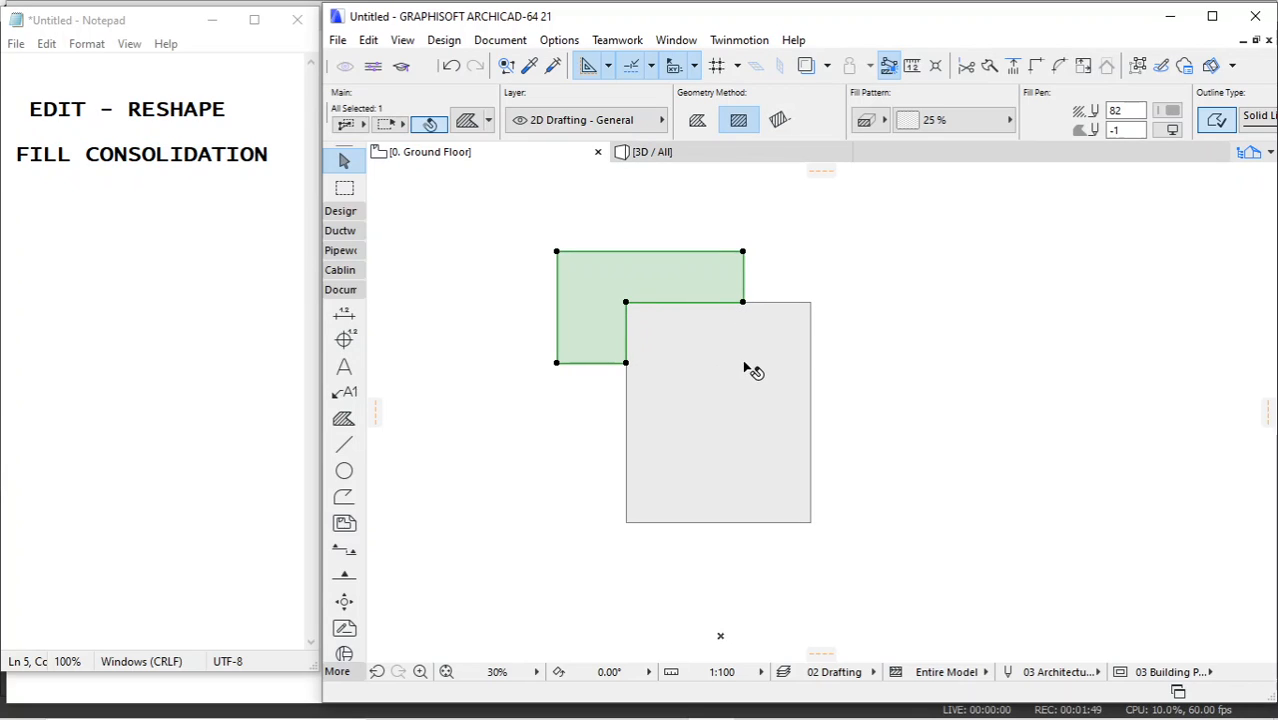
drag(534, 225, 901, 602)
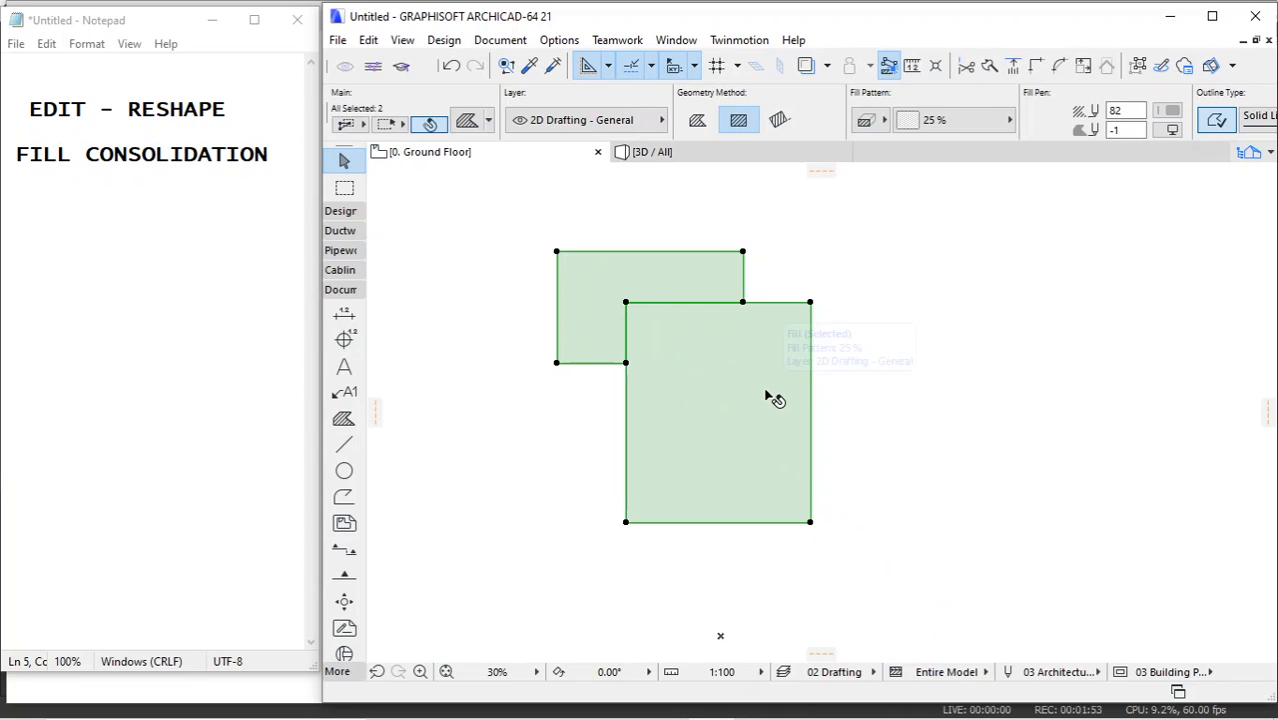
click(875, 356)
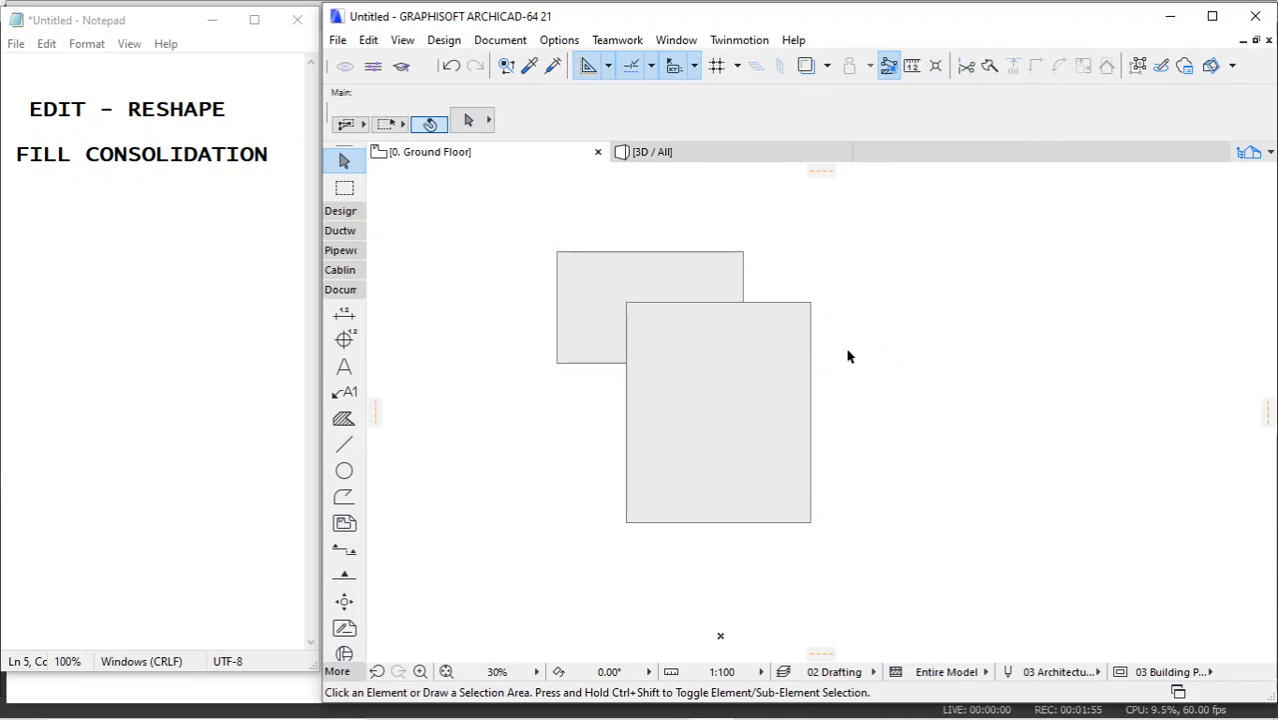
Step: Draw a tilted four-sided polygonal fill in an empty area beside the consolidated rectangles
scroll(659, 322, down, 4)
scroll(673, 334, up, 1)
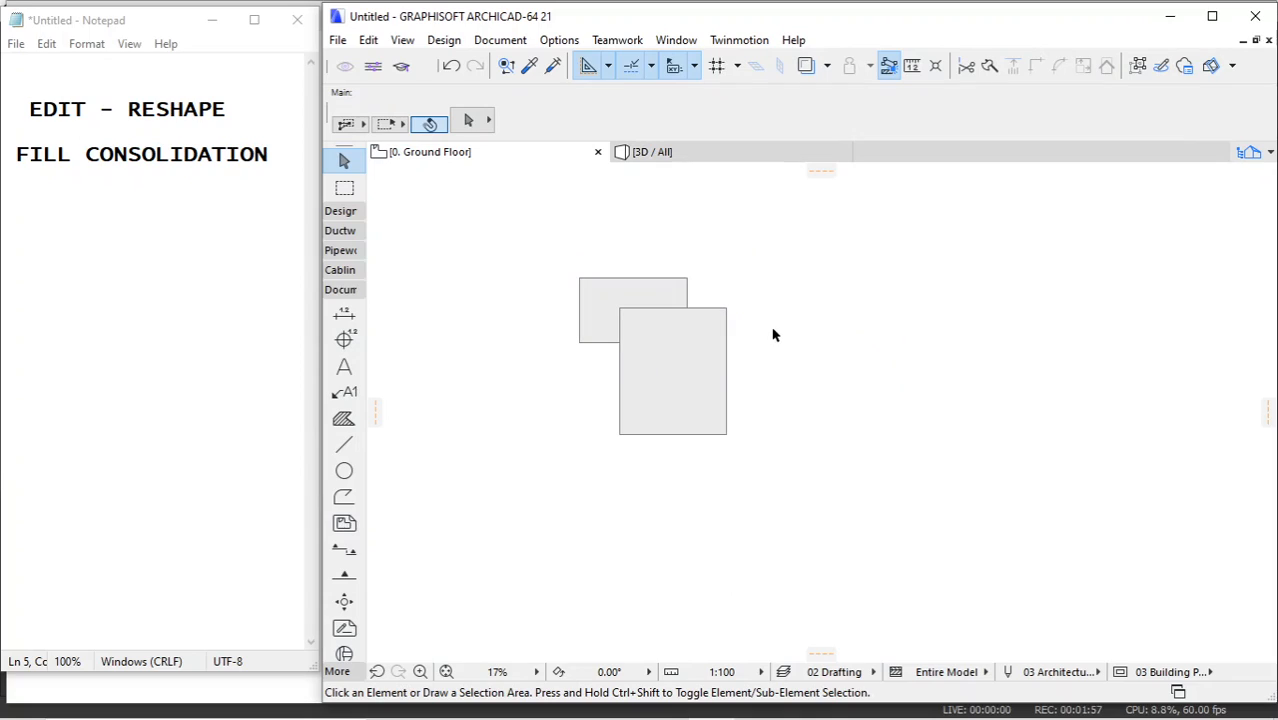
scroll(919, 321, up, 1)
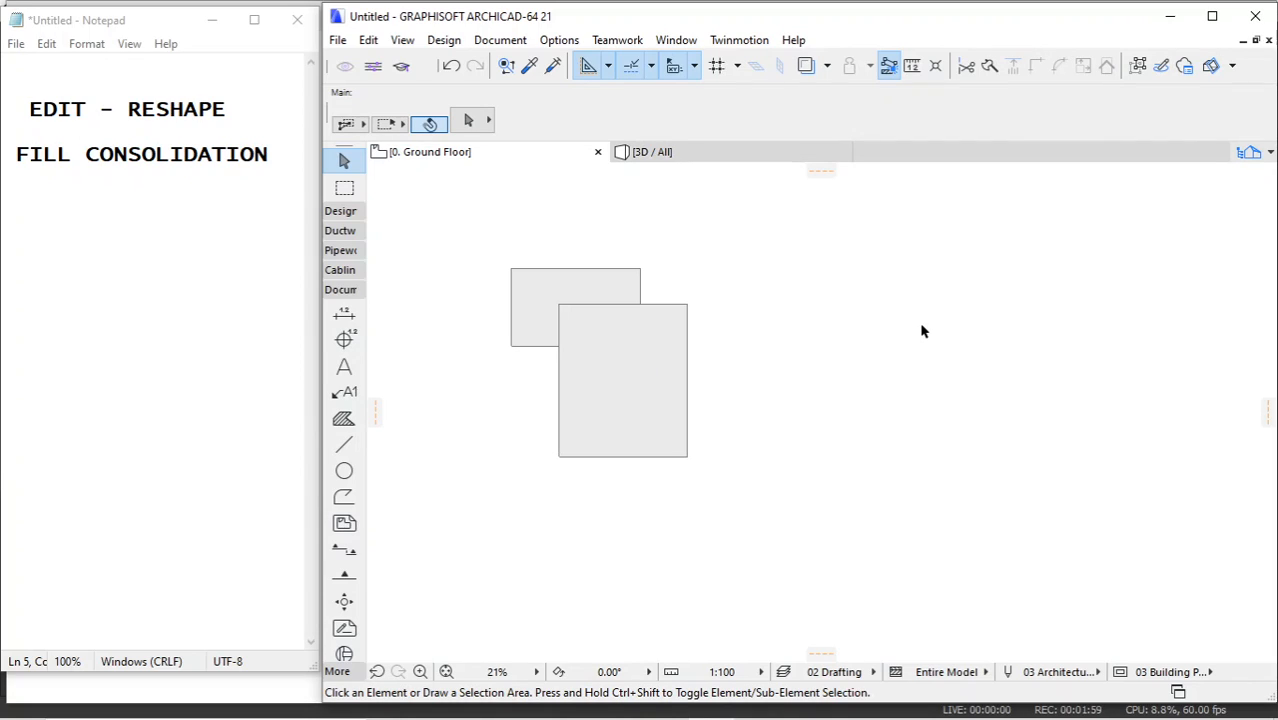
scroll(588, 289, up, 2)
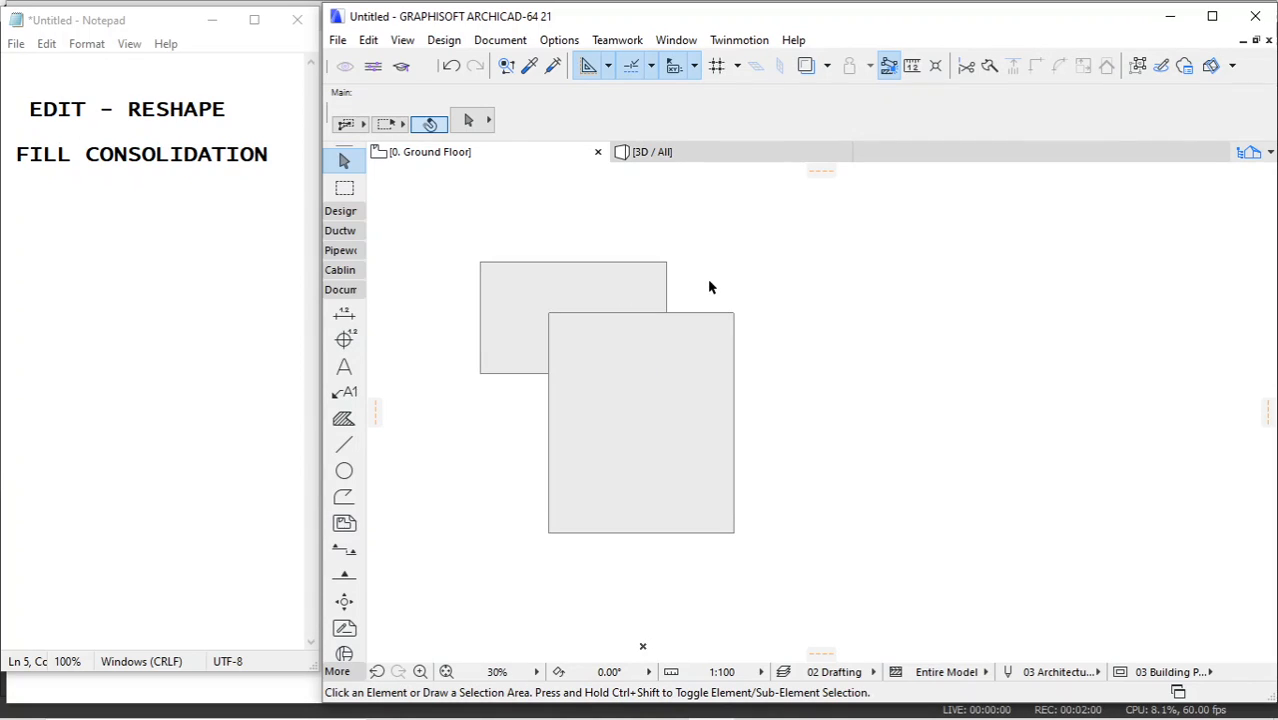
scroll(709, 287, down, 2)
middle_drag(744, 306, 653, 294)
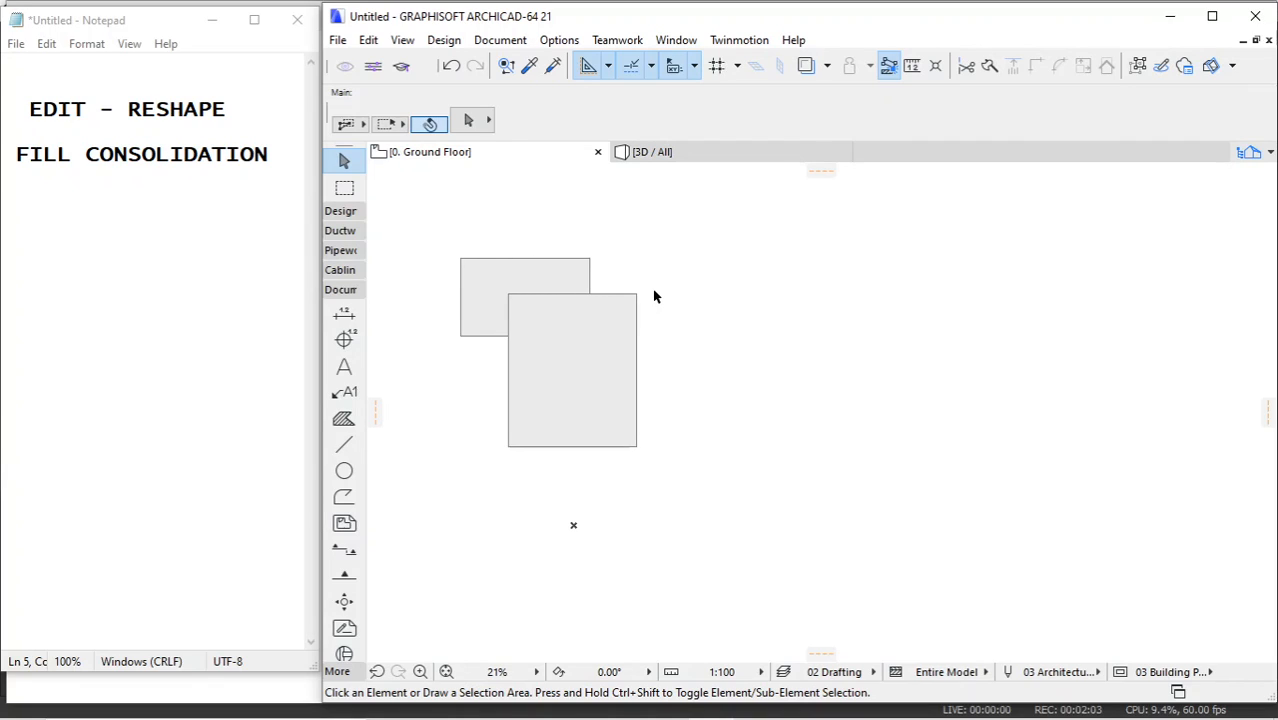
scroll(659, 328, down, 5)
scroll(983, 287, up, 4)
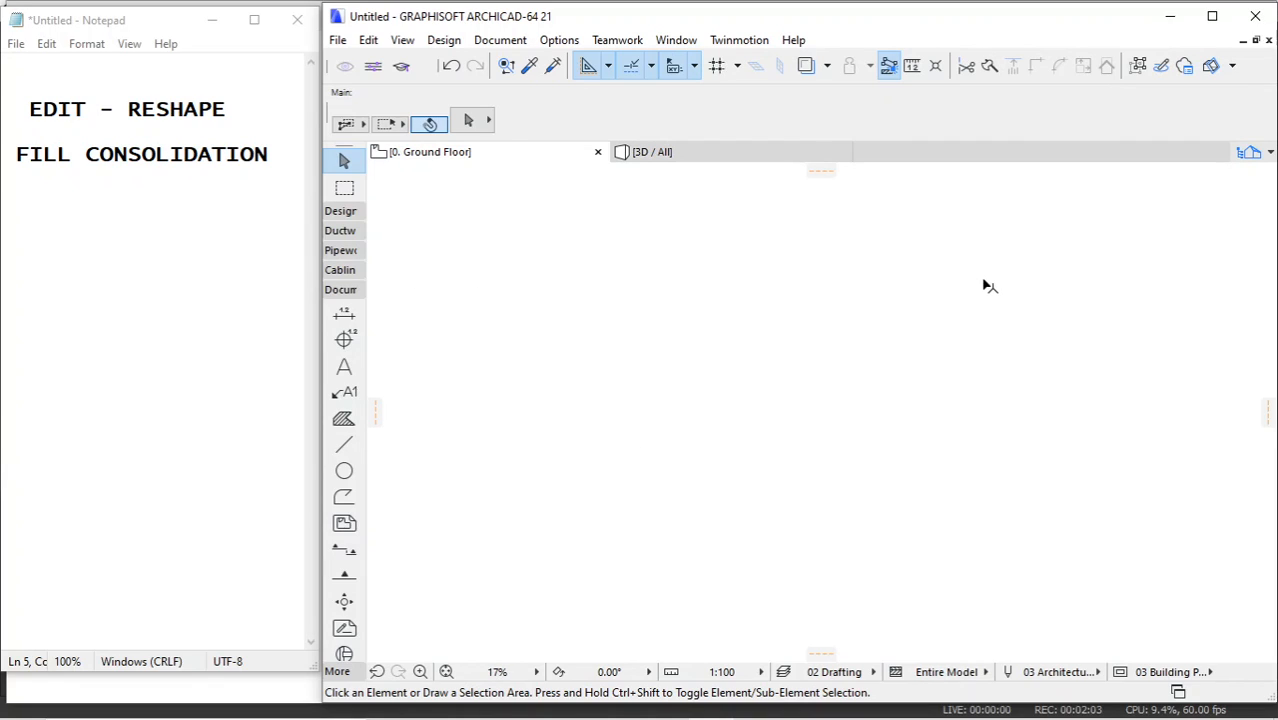
click(343, 418)
click(697, 120)
click(653, 337)
click(834, 253)
click(979, 386)
click(785, 548)
click(653, 337)
Step: Draw a six-sided polygonal fill that overlaps the right corner of the four-sided fill
scroll(537, 351, down, 3)
scroll(537, 351, down, 1)
scroll(804, 342, up, 2)
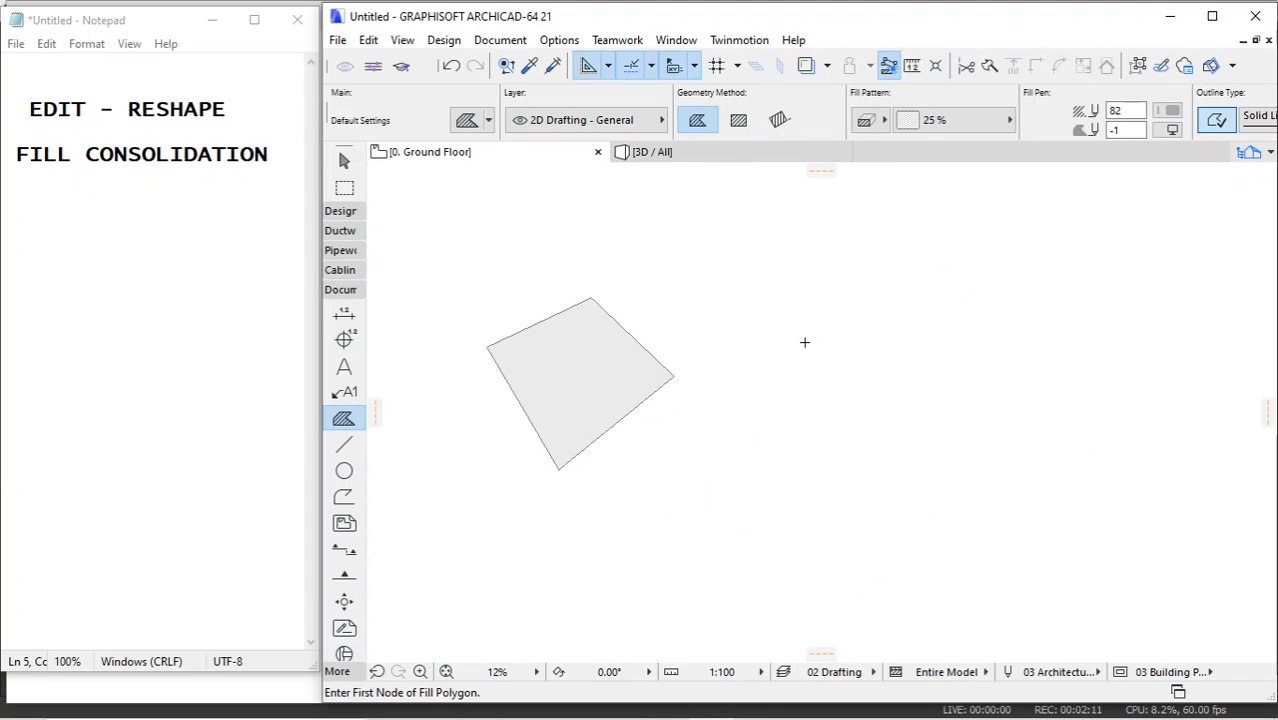
click(681, 299)
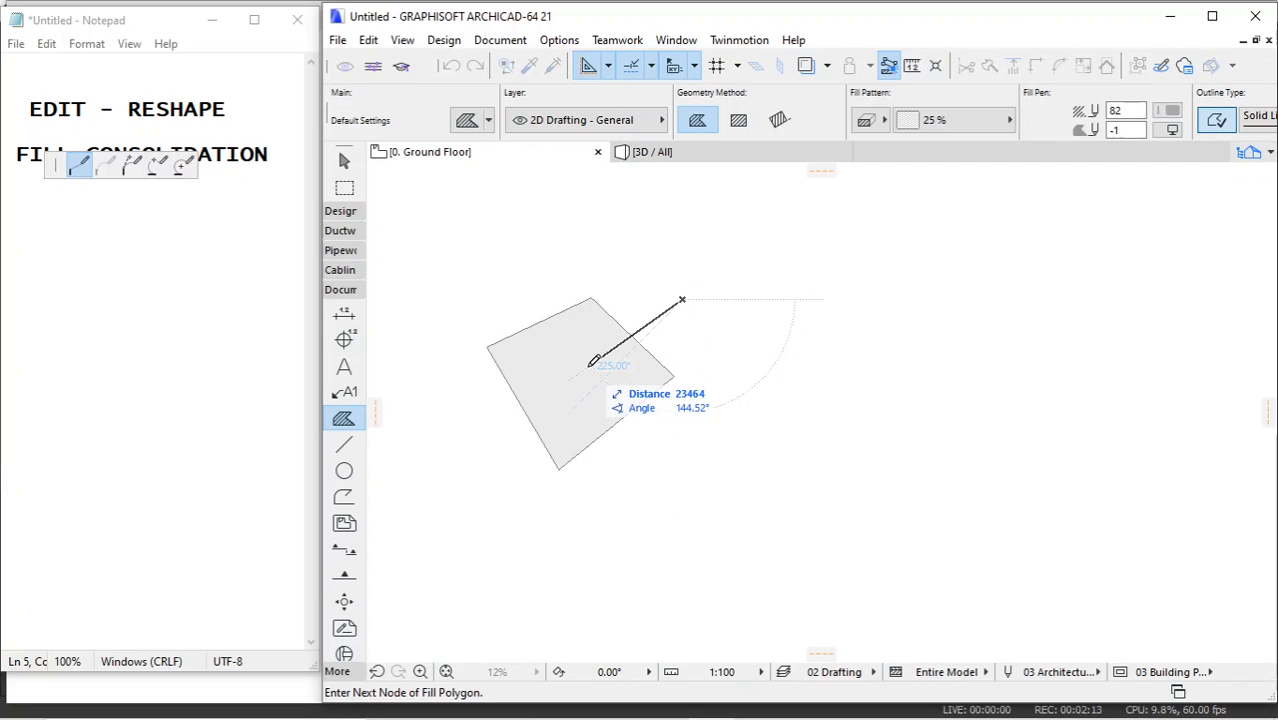
click(590, 366)
click(655, 467)
click(792, 403)
click(815, 320)
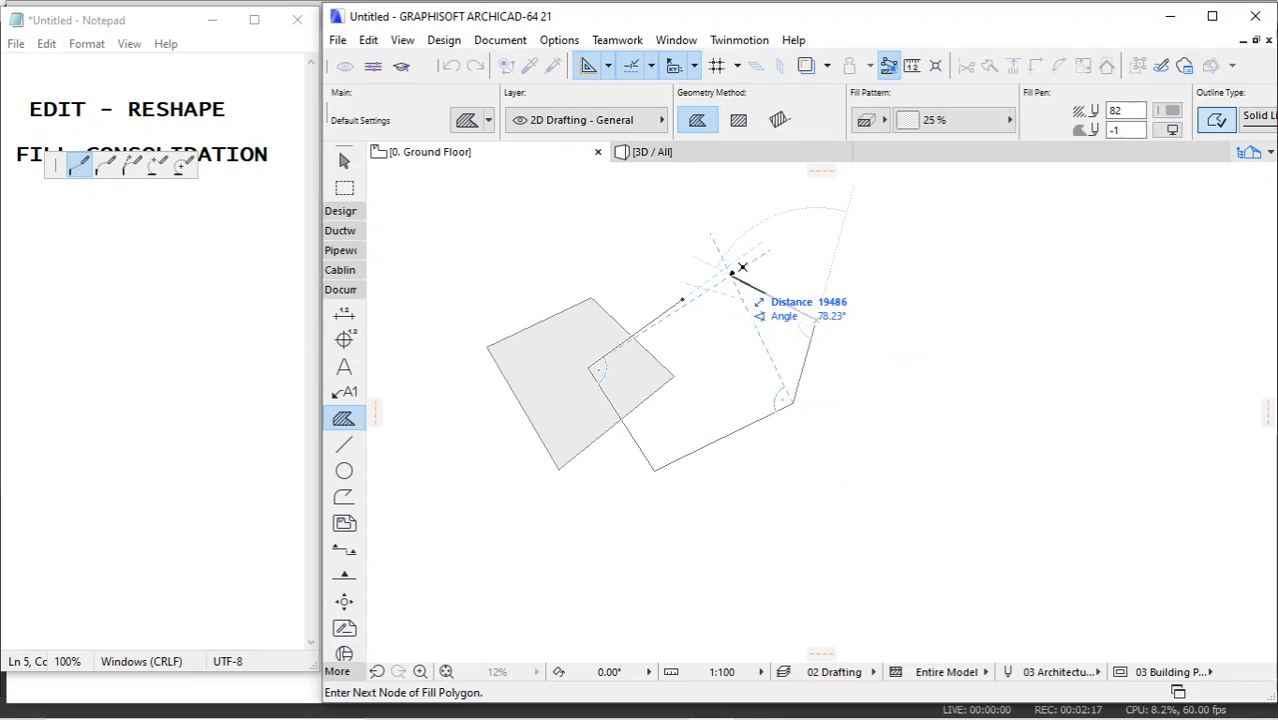
click(750, 300)
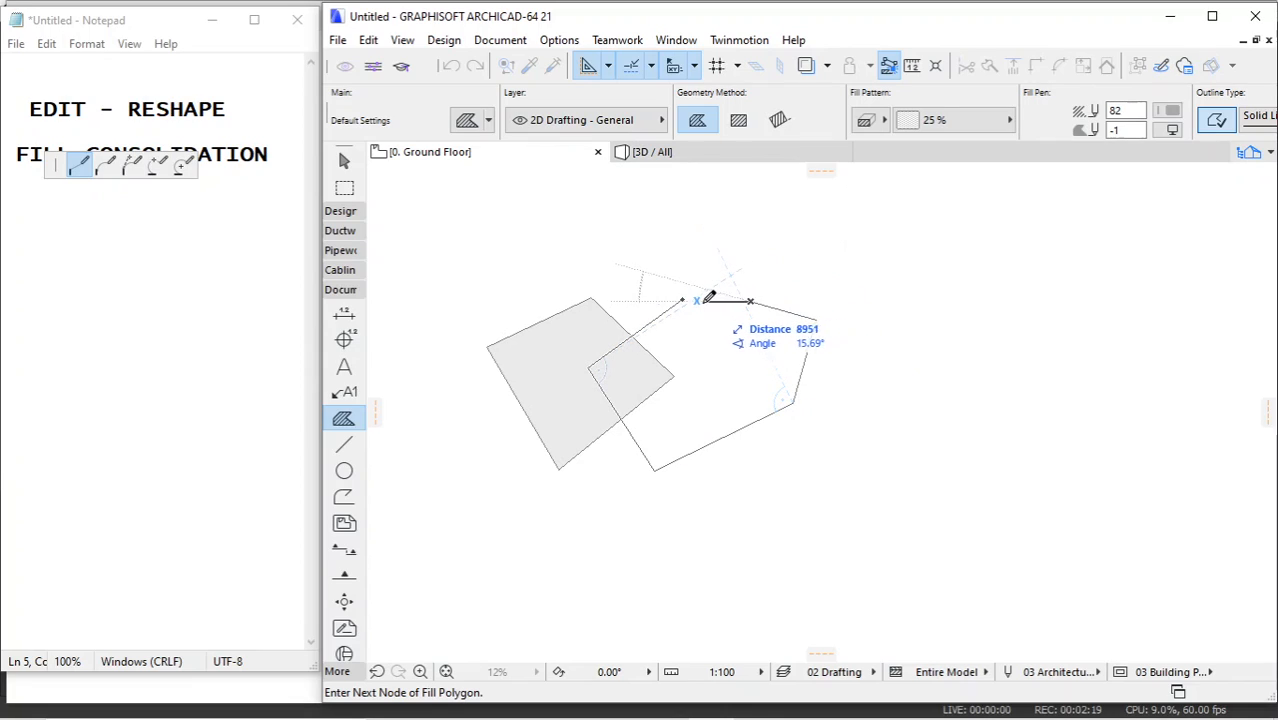
click(684, 299)
Step: Run Fill Consolidation on both polygonal fills, trimming overlaps and using the option Merge identical Fills if they have identical outlines
scroll(770, 274, down, 1)
scroll(687, 305, up, 1)
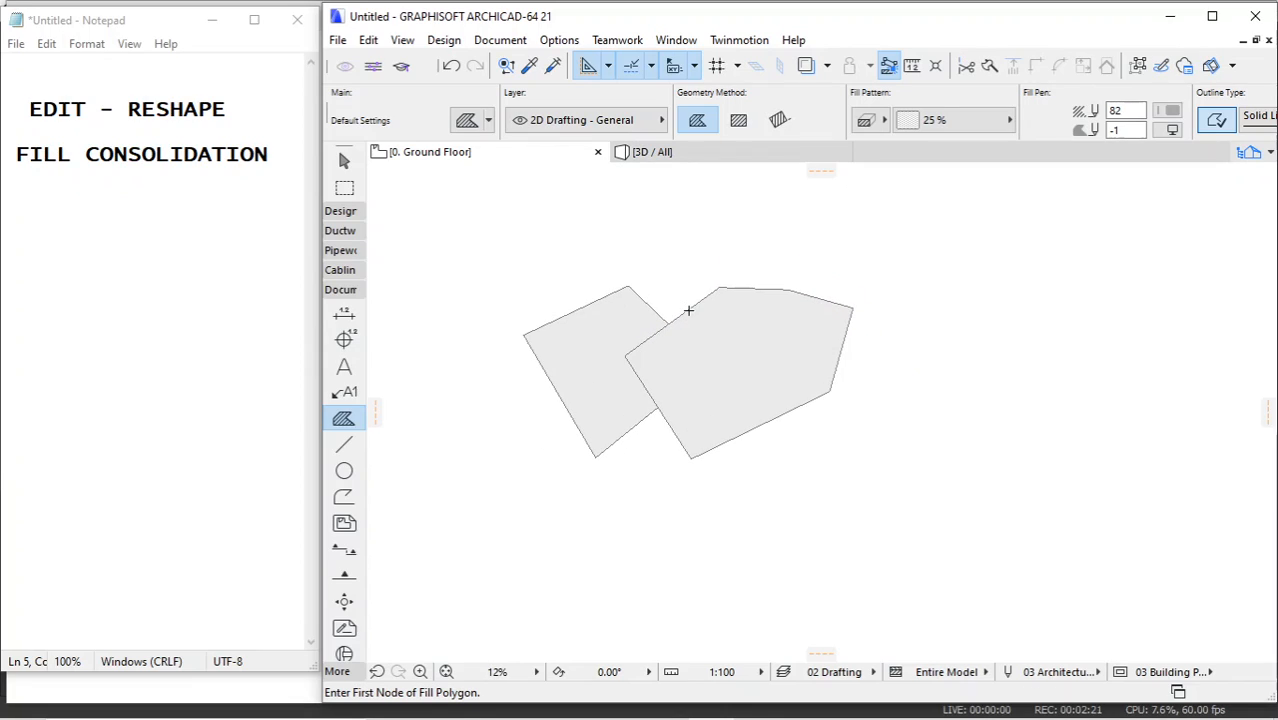
key(Escape)
mouse_move(474, 250)
mouse_down()
mouse_move(911, 266)
mouse_move(929, 492)
mouse_up()
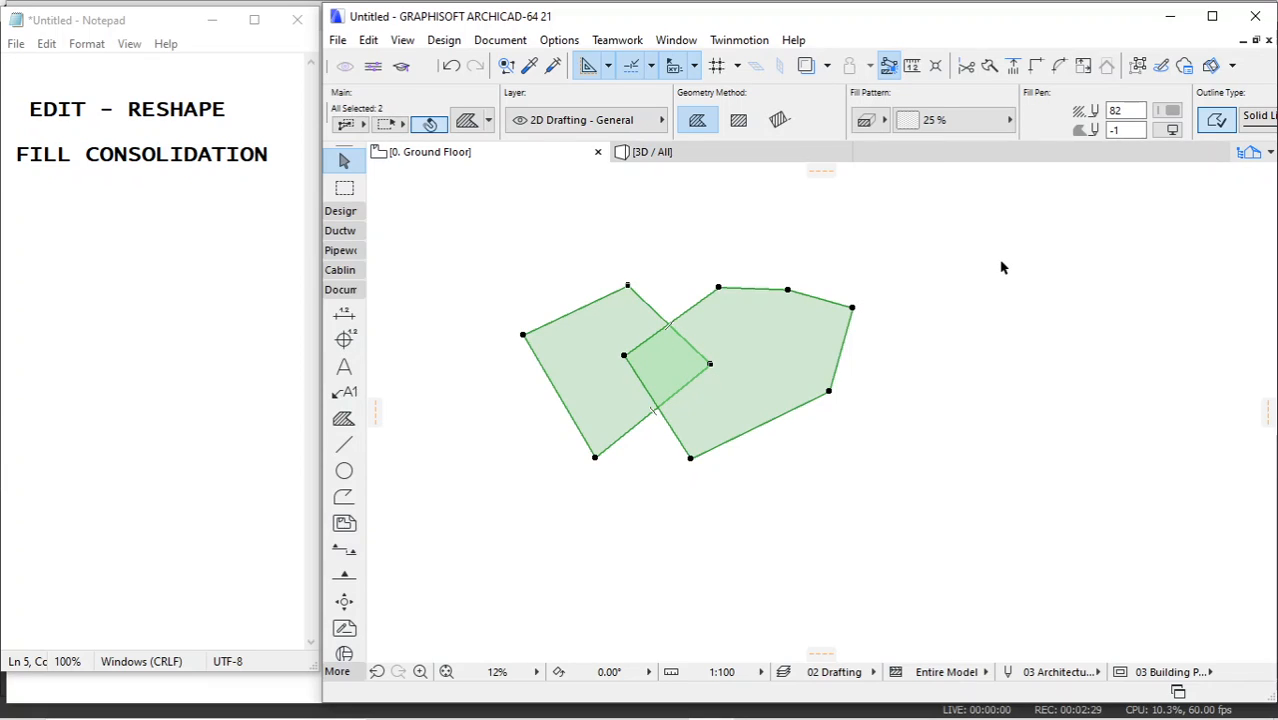
key(Escape)
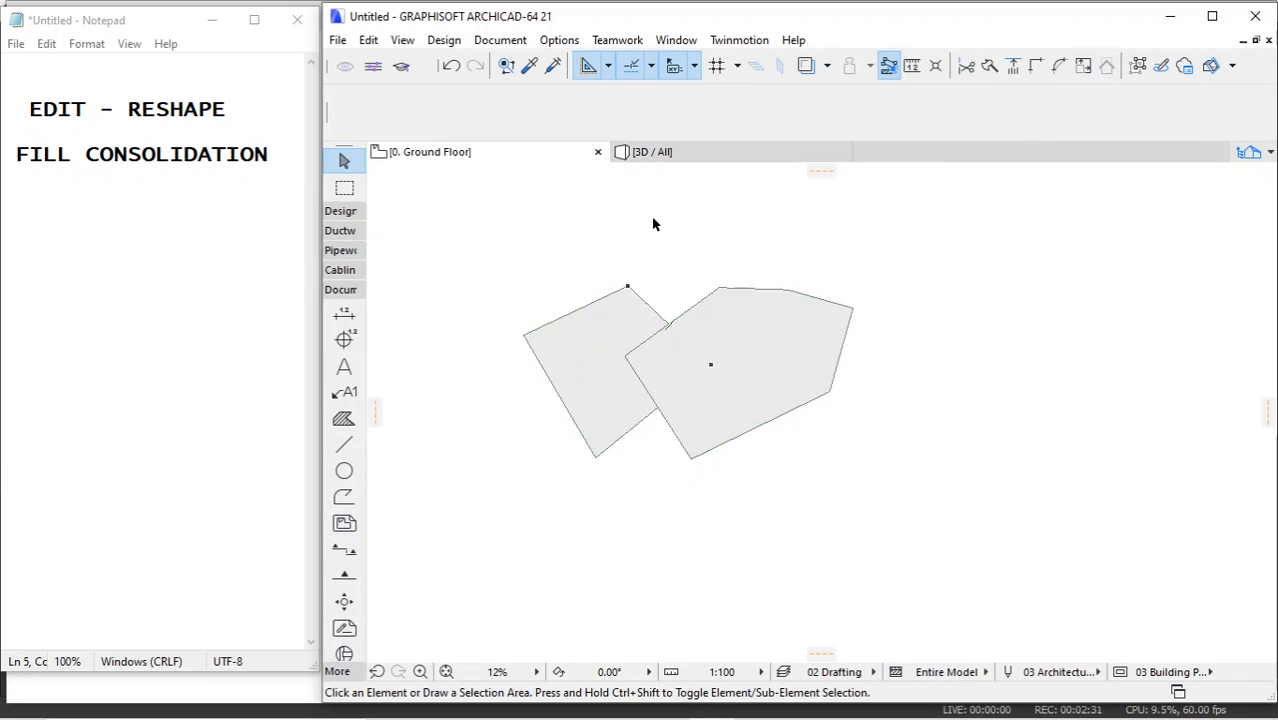
click(482, 214)
click(891, 511)
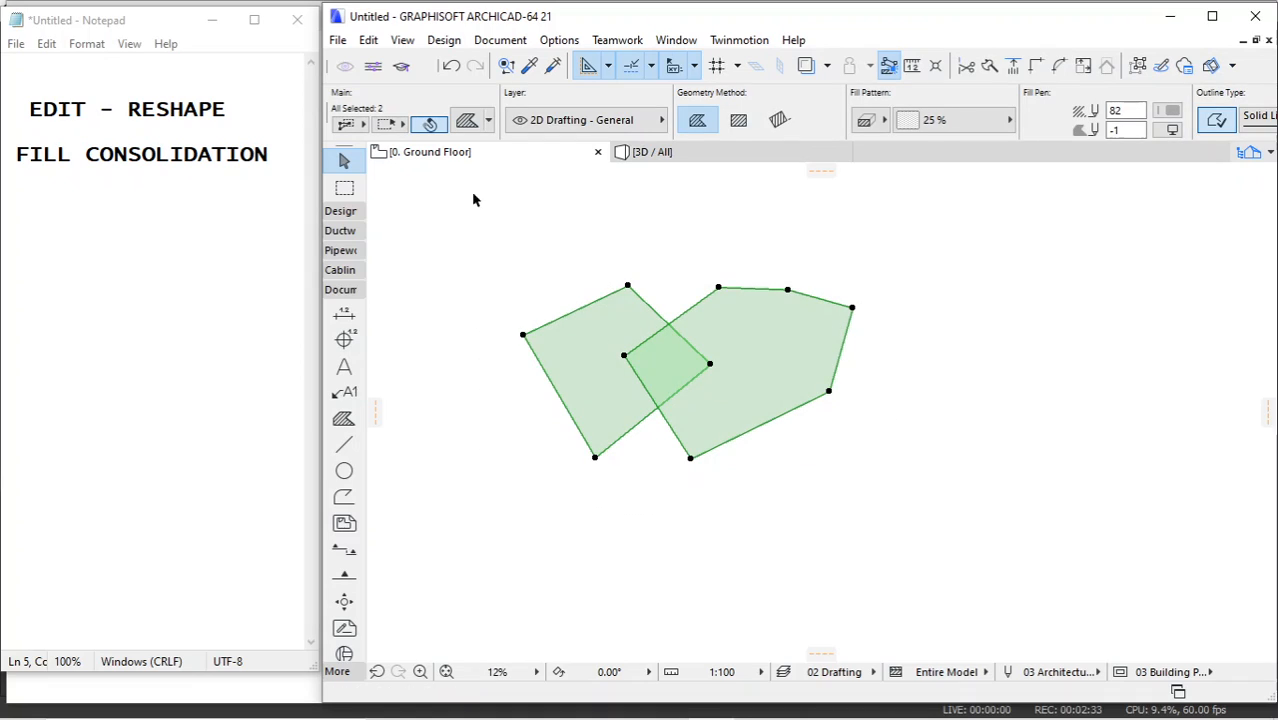
click(372, 42)
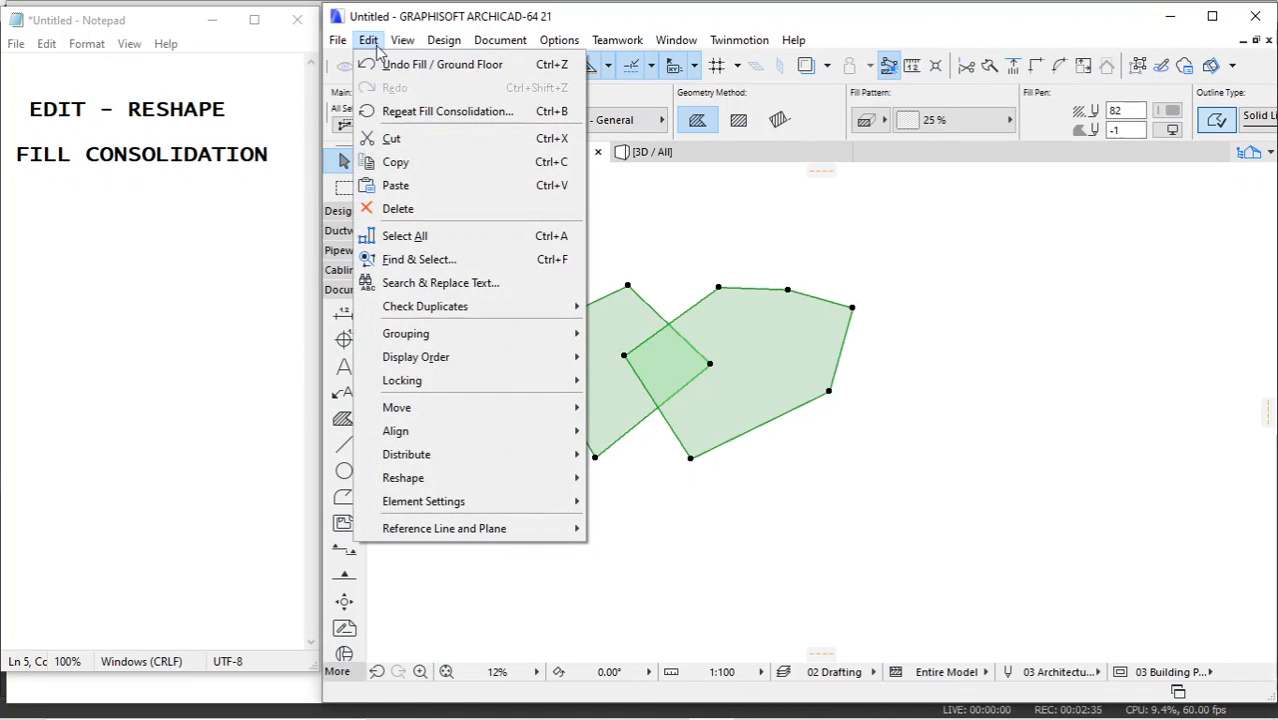
mouse_move(455, 483)
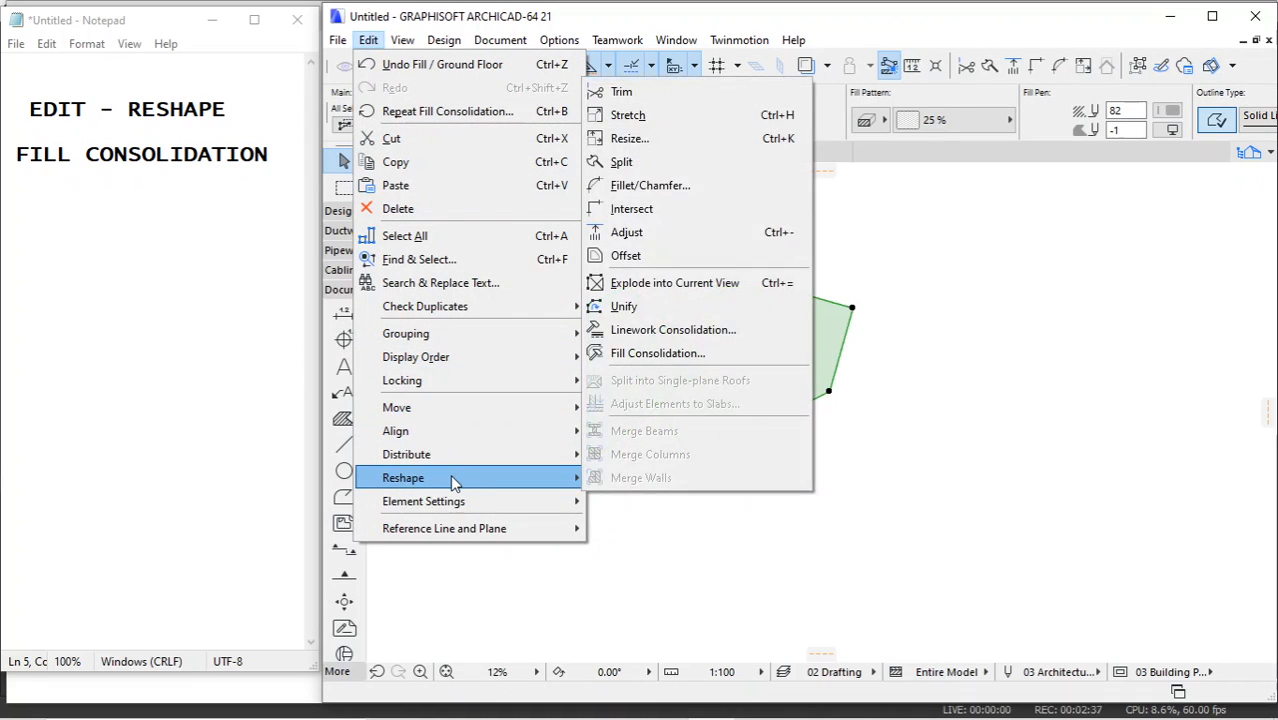
click(685, 356)
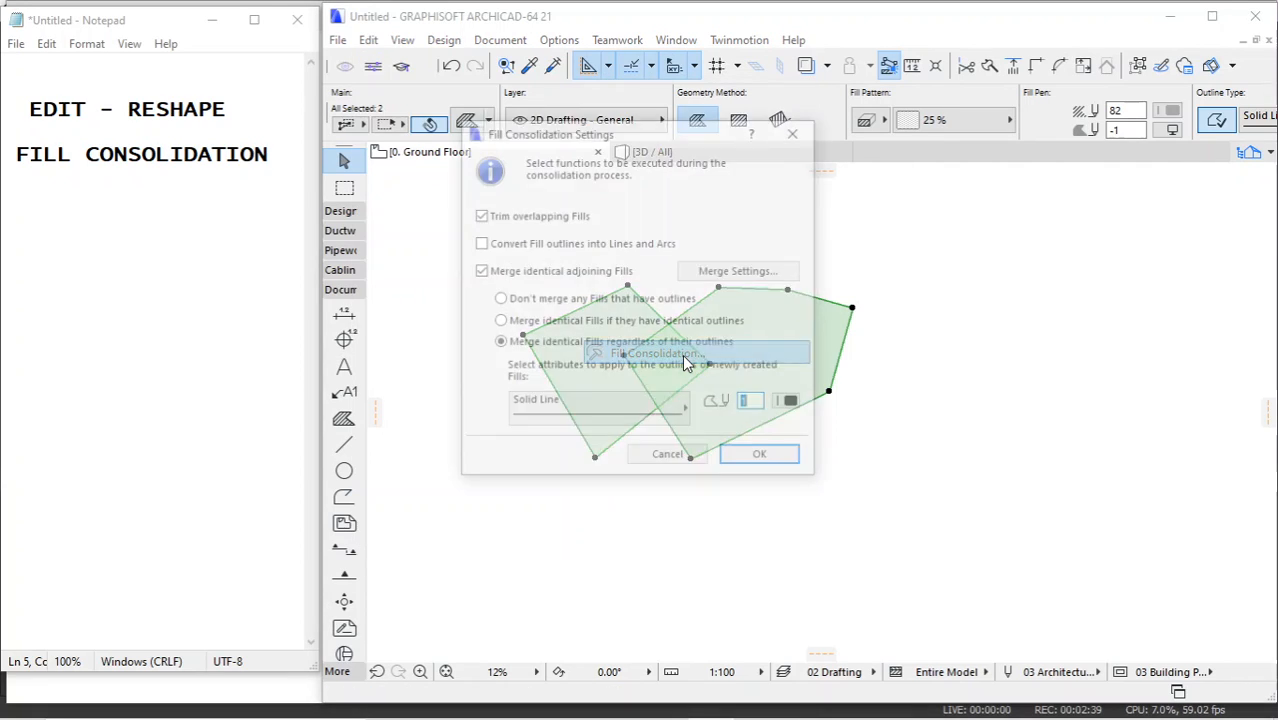
click(498, 321)
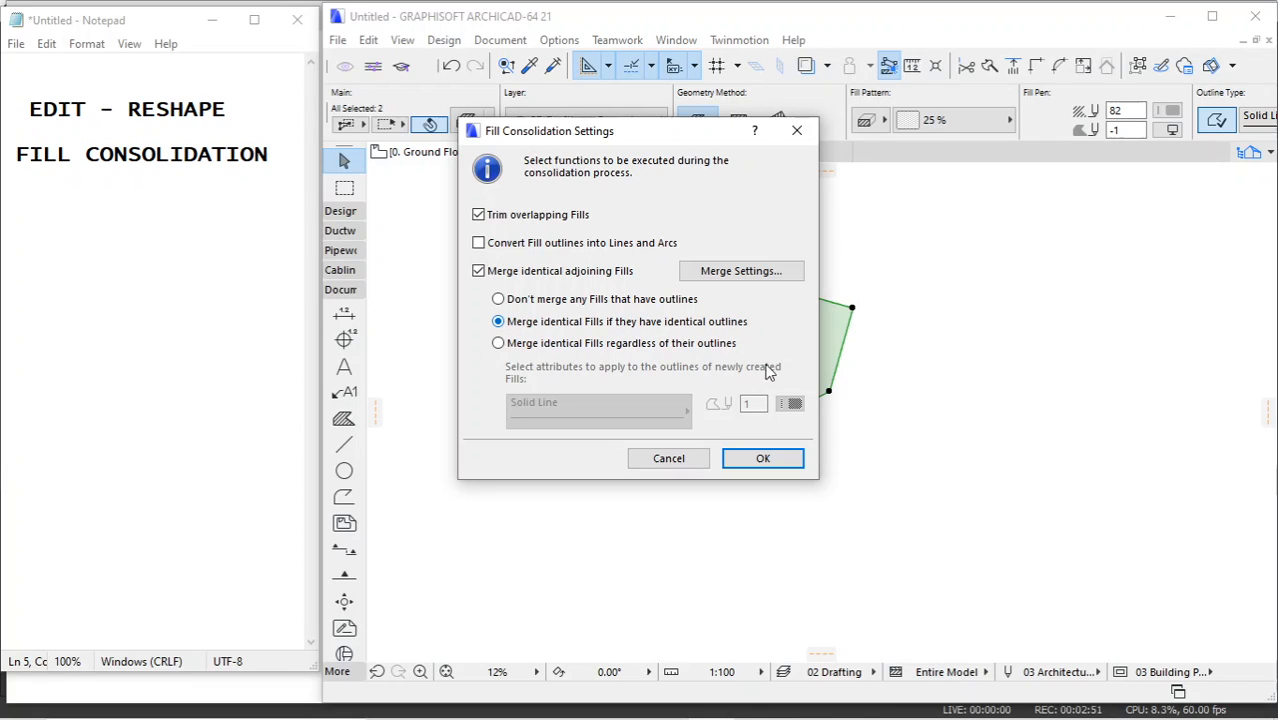
click(766, 459)
click(865, 346)
click(700, 392)
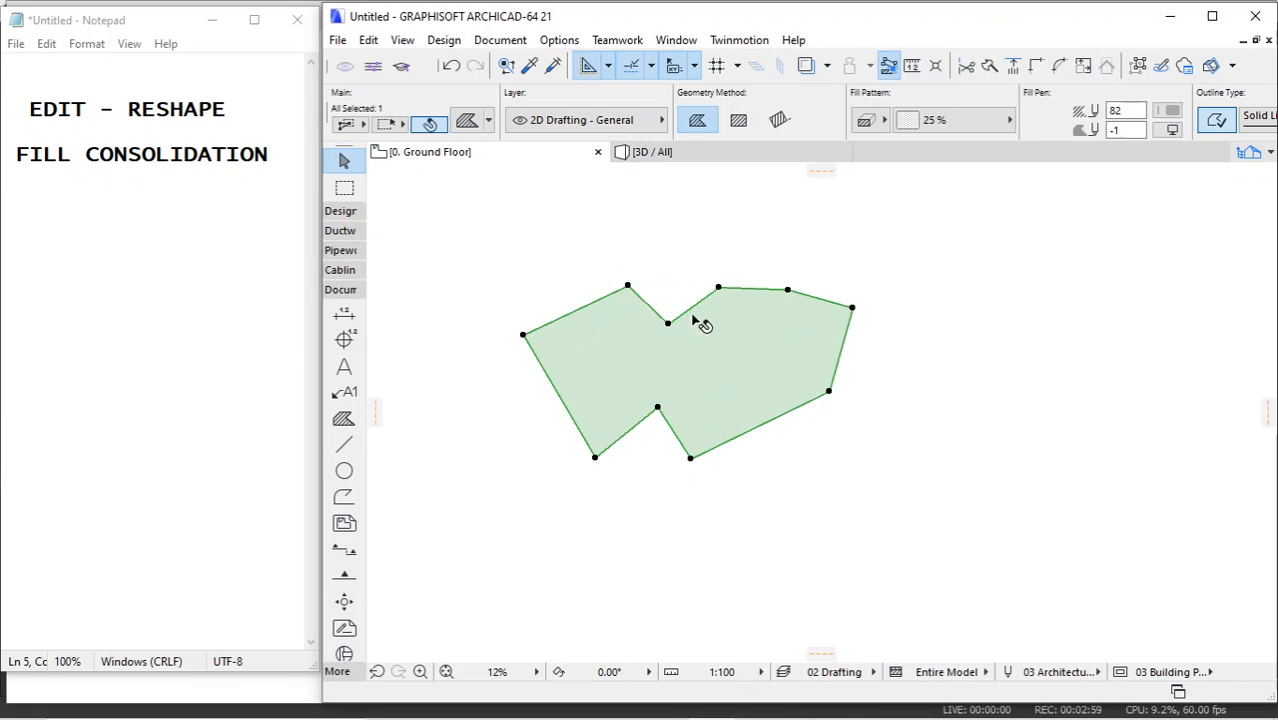
click(706, 264)
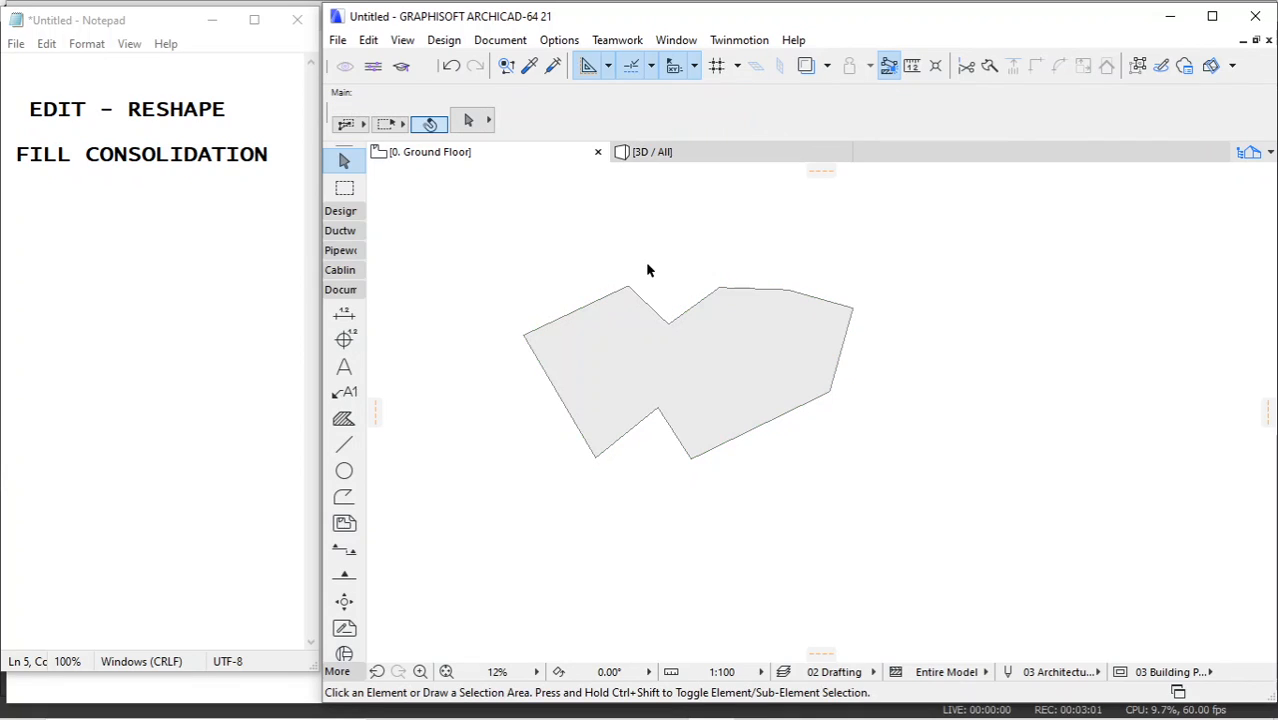
Step: Draw a square fill about 17735 by 17735 with the rectangular geometry method, in an empty area beside the merged polygon
scroll(660, 298, down, 2)
scroll(730, 304, up, 1)
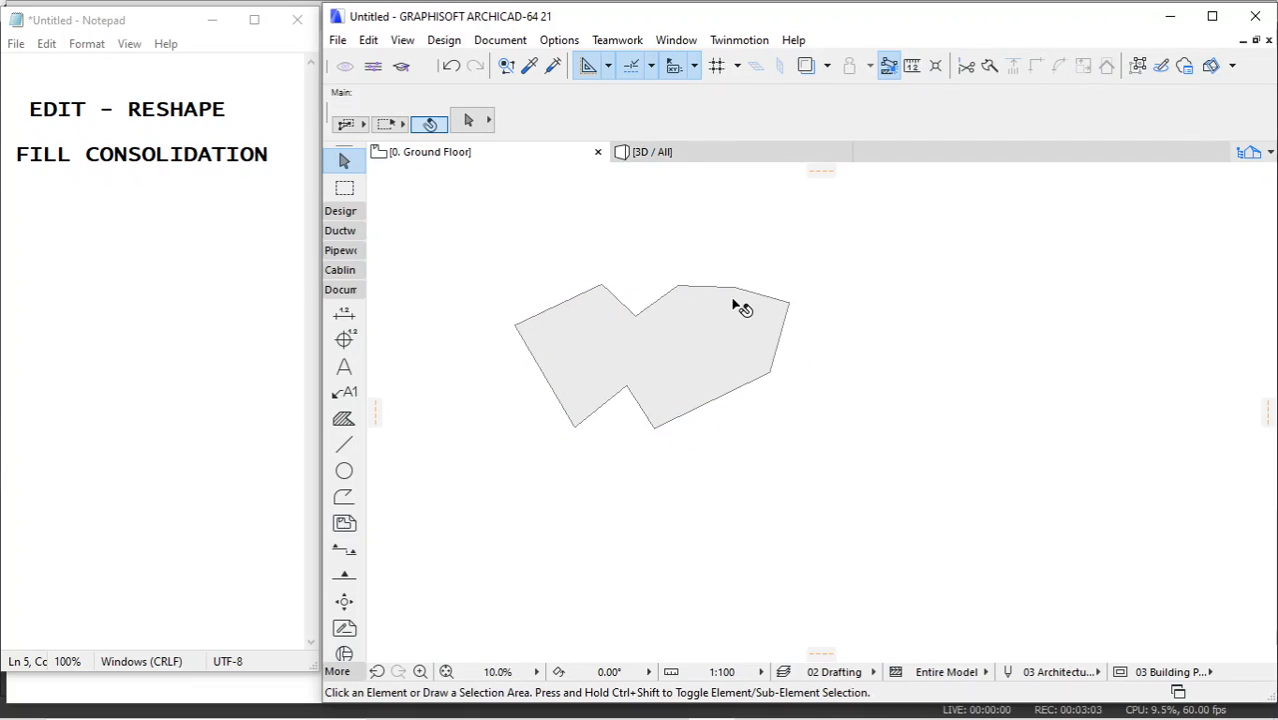
scroll(655, 300, down, 2)
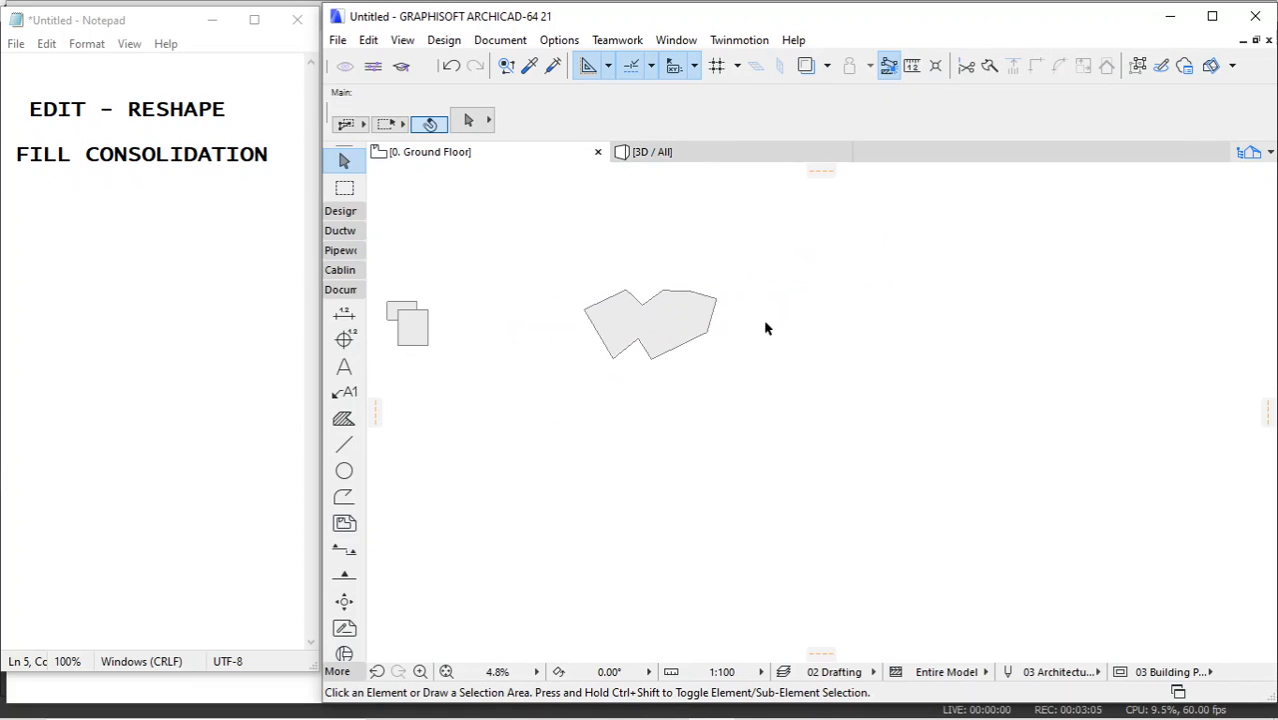
scroll(990, 292, up, 2)
scroll(1029, 288, up, 1)
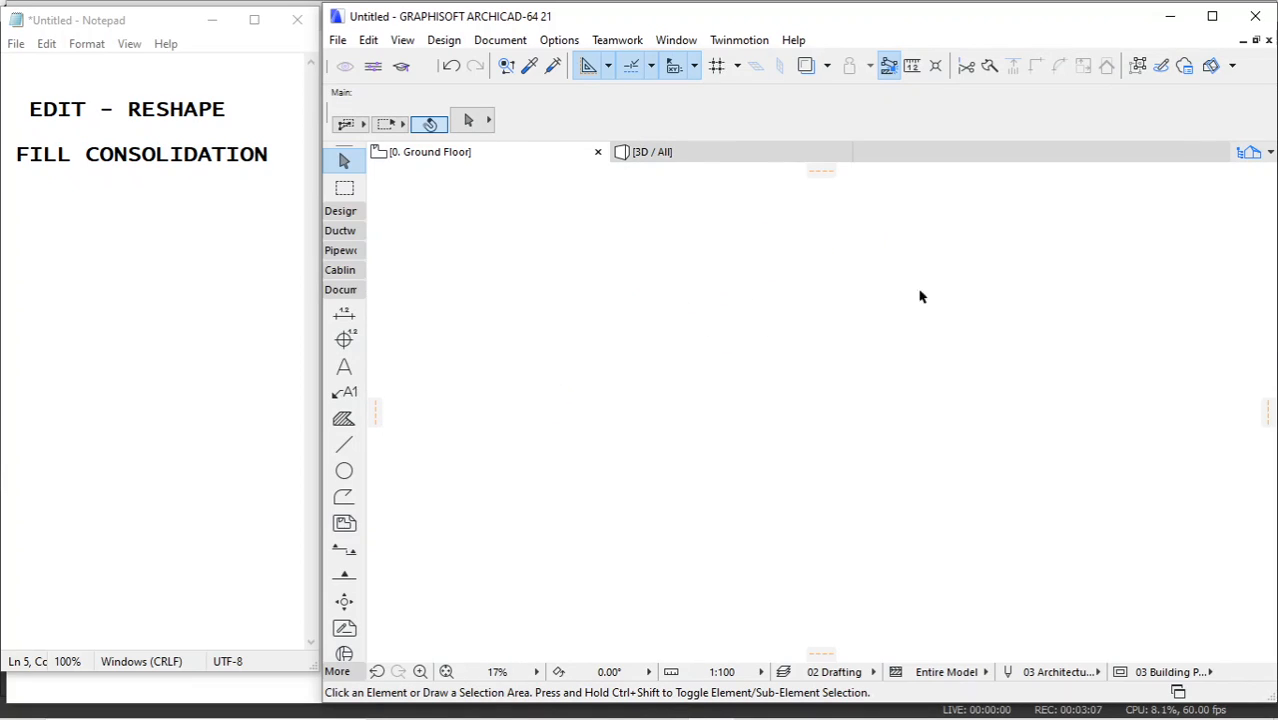
click(343, 420)
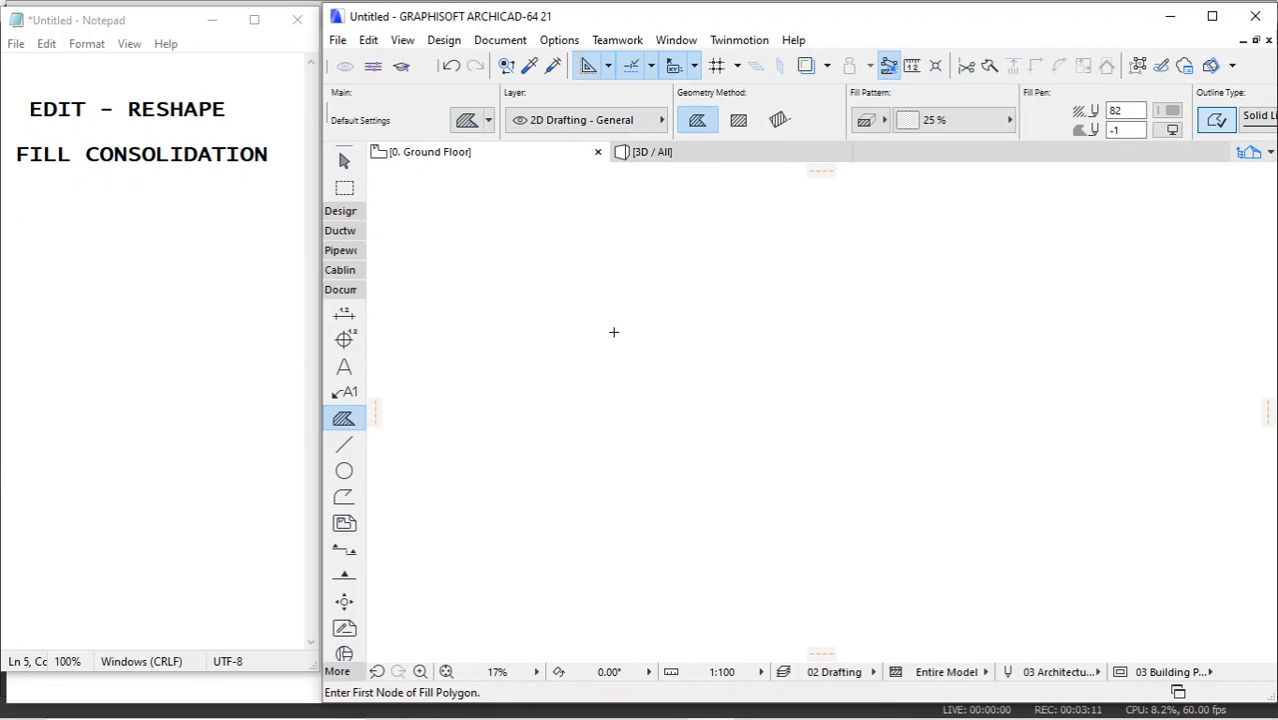
click(738, 120)
click(618, 322)
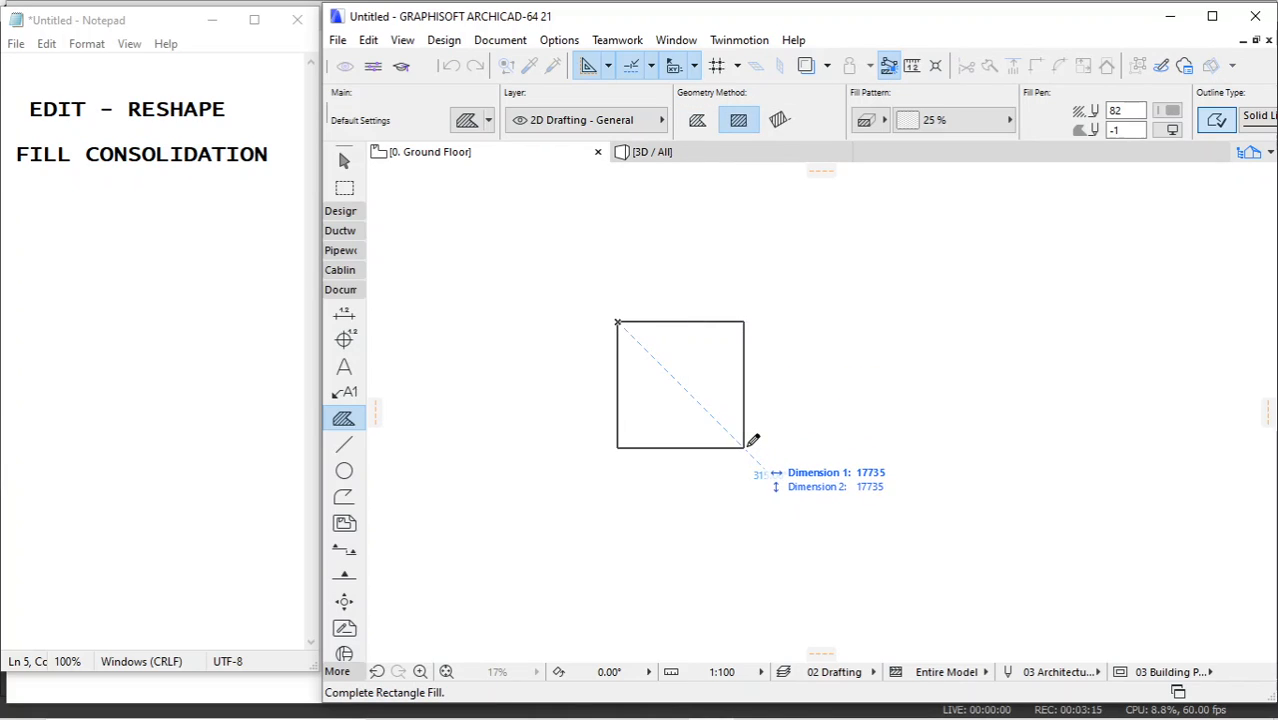
click(744, 448)
key(Escape)
Step: Try fill pen 1 on the square fill, and settle on fill pen 102
click(745, 339)
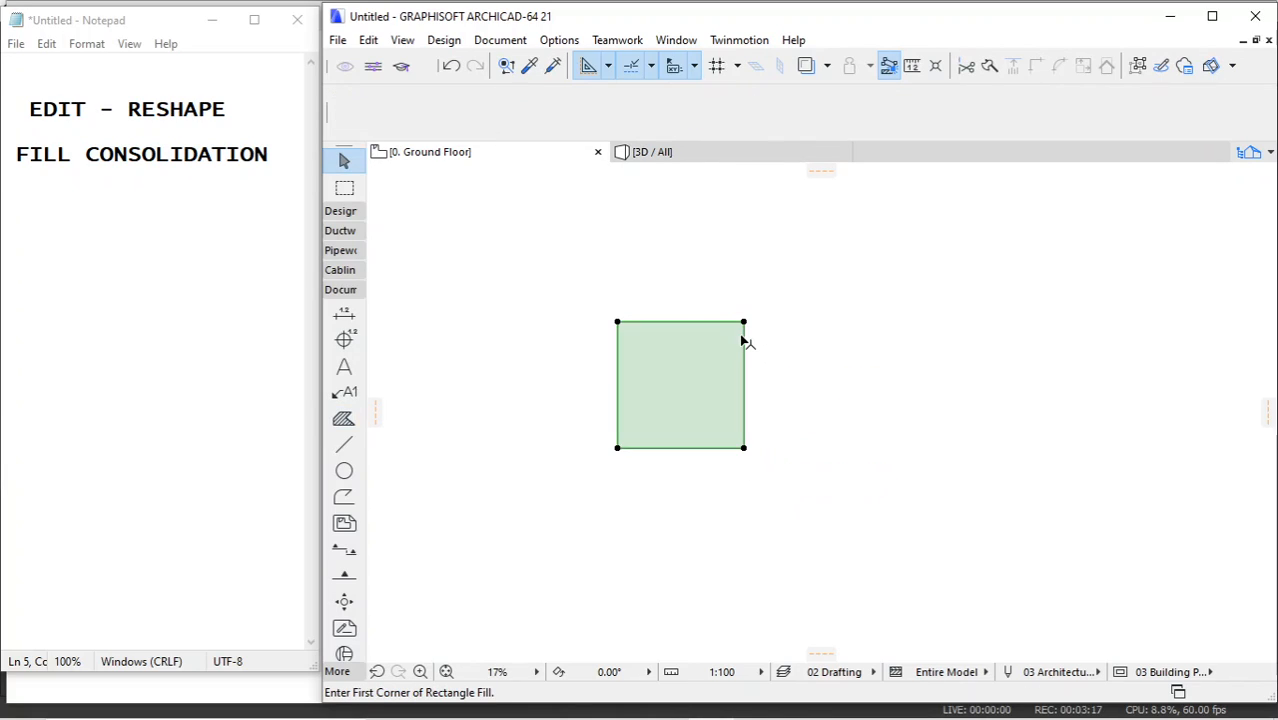
click(1170, 112)
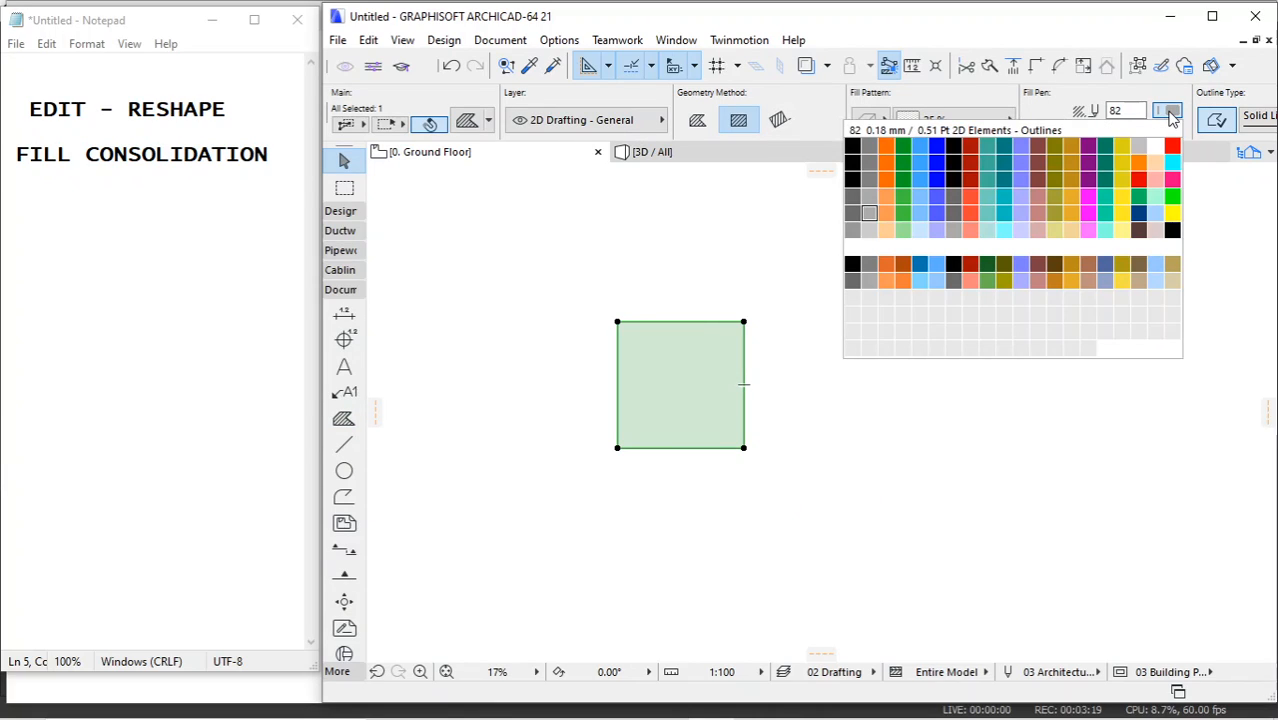
click(852, 146)
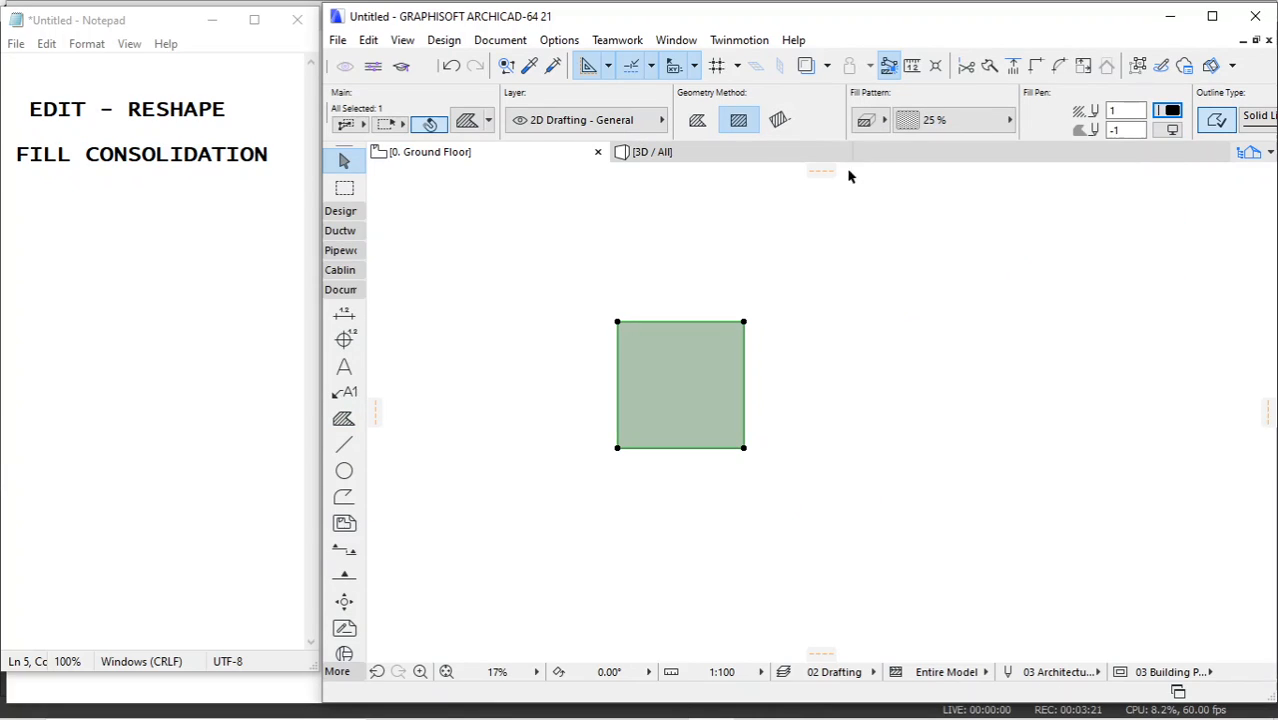
click(1167, 111)
click(869, 233)
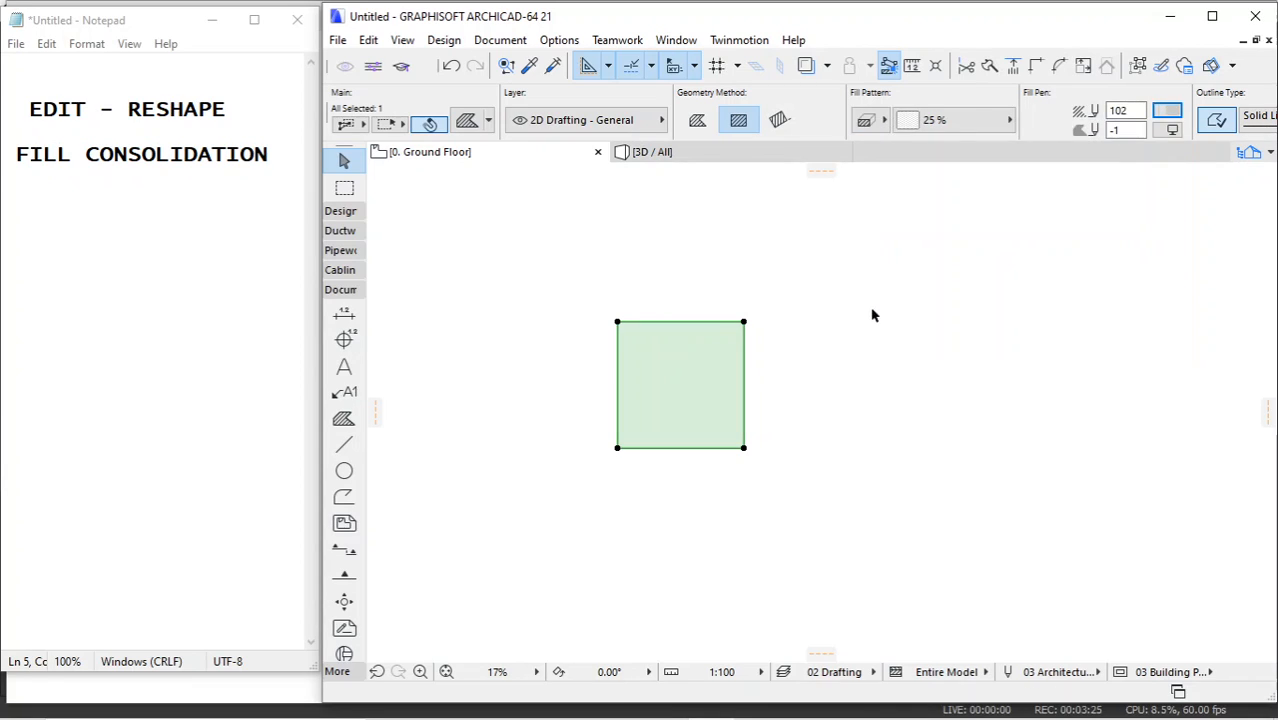
click(827, 331)
Step: Set the square fill's contour pen to black pen 1
click(743, 338)
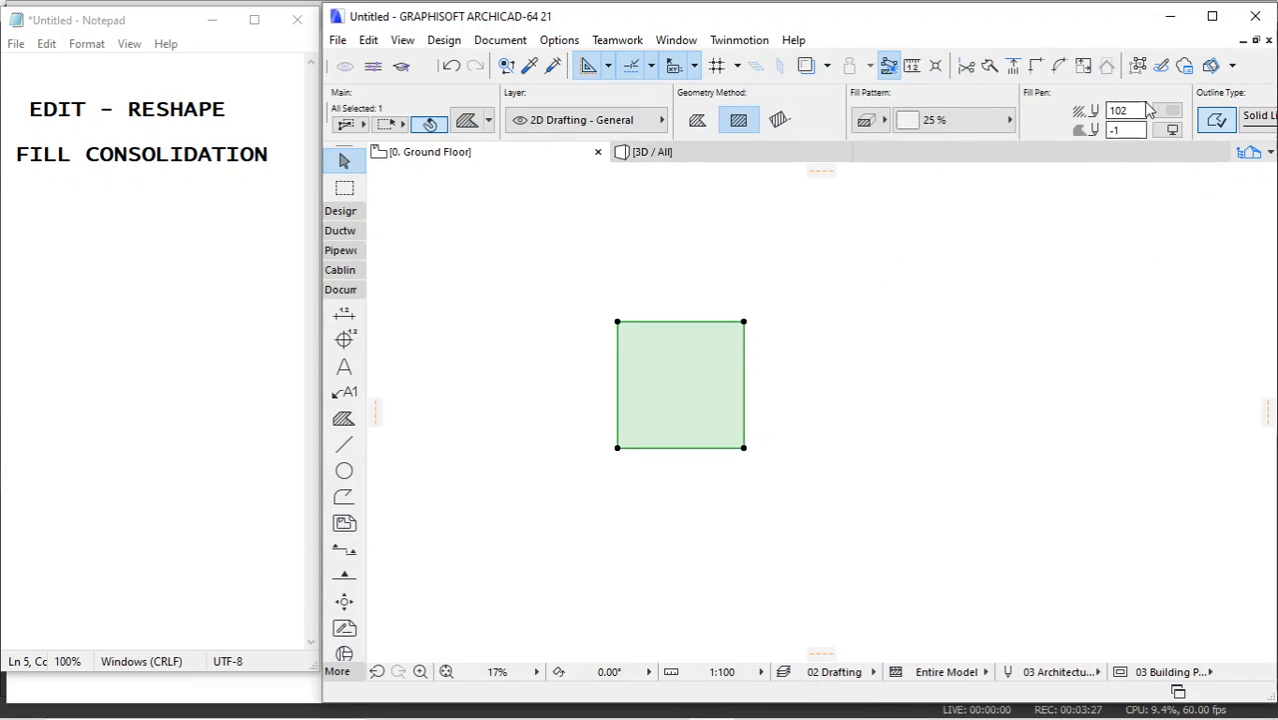
scroll(1065, 121, down, 8)
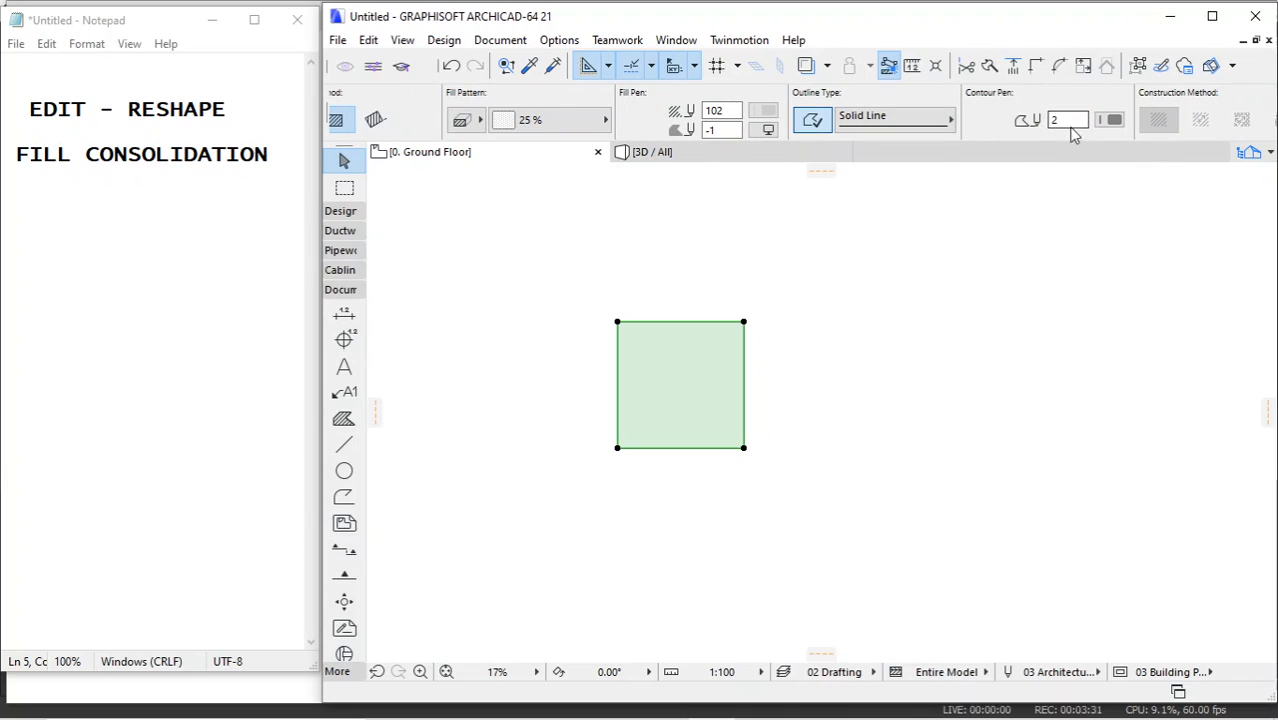
click(1110, 122)
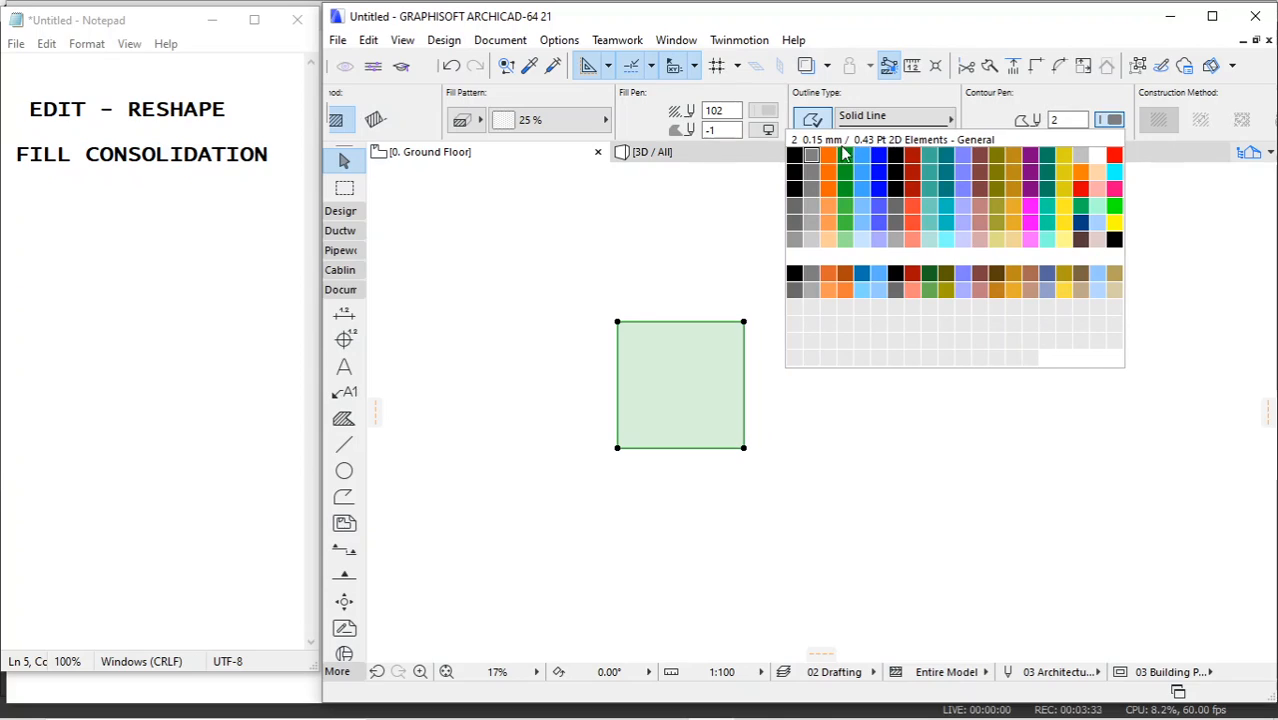
click(795, 156)
click(841, 262)
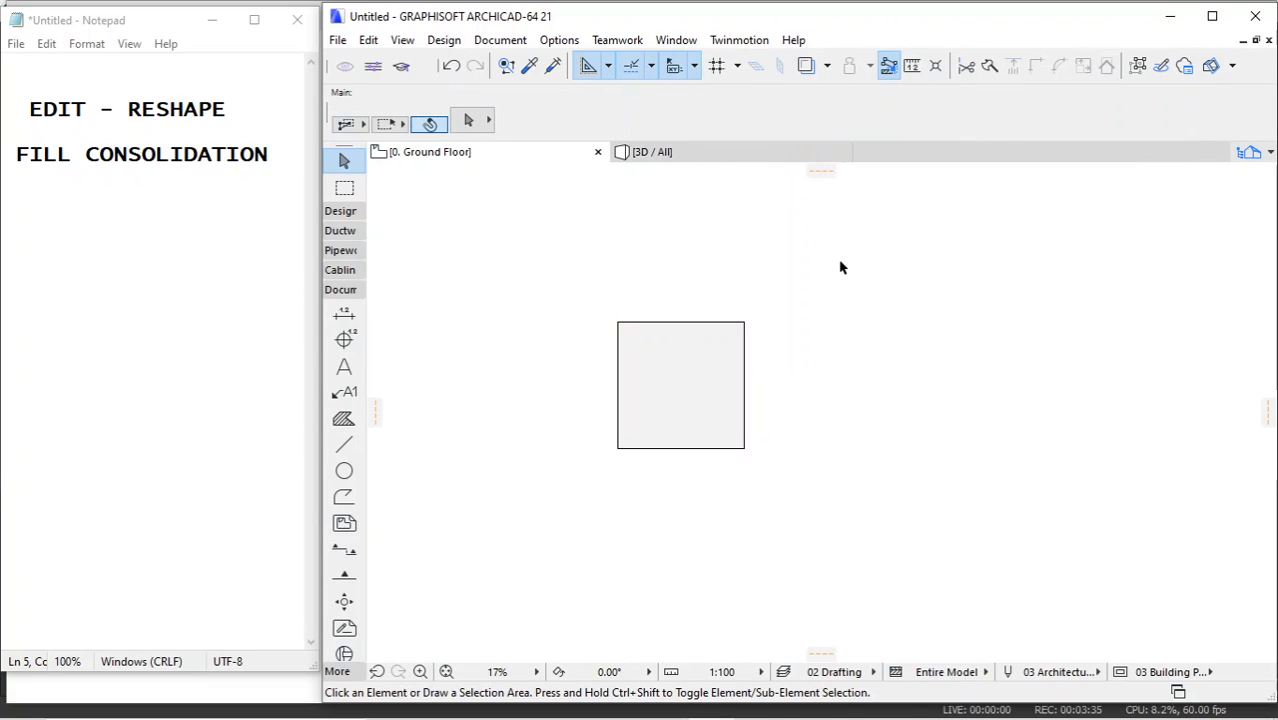
Step: Draw a larger rectangular fill that overlaps the lower-right corner of the square fill
scroll(673, 297, down, 1)
scroll(666, 308, up, 1)
click(343, 418)
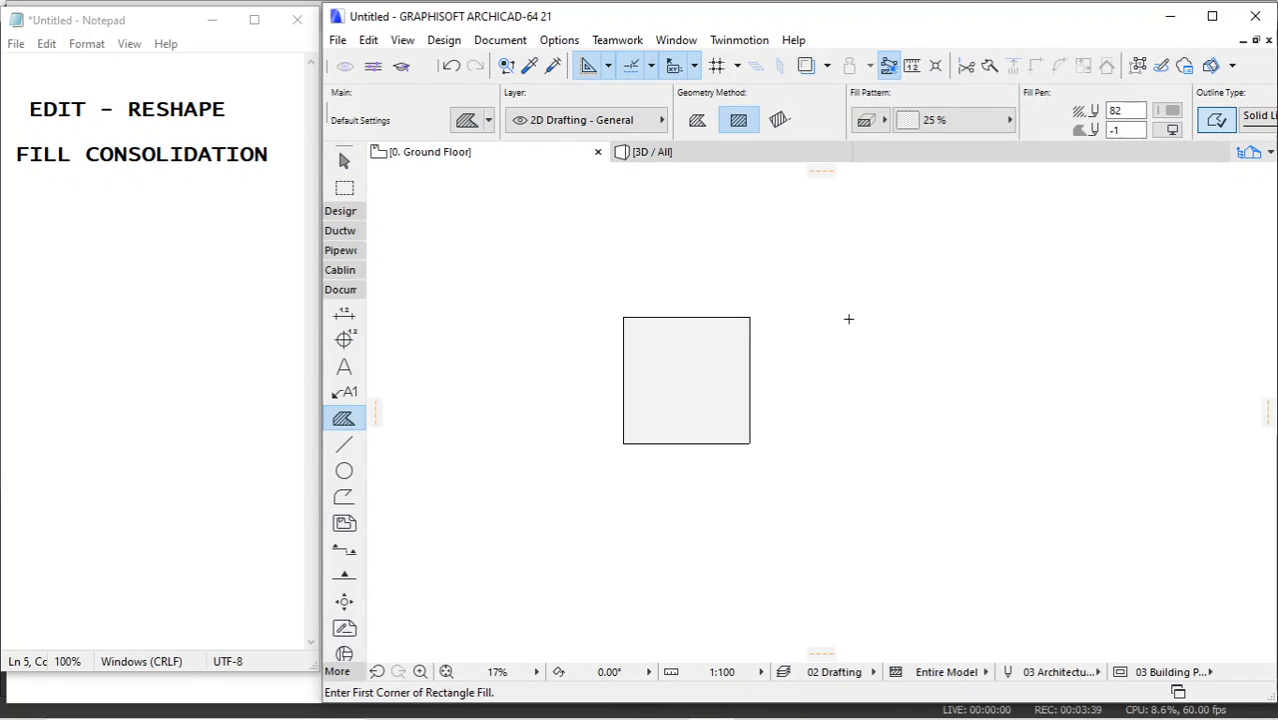
click(710, 361)
click(875, 500)
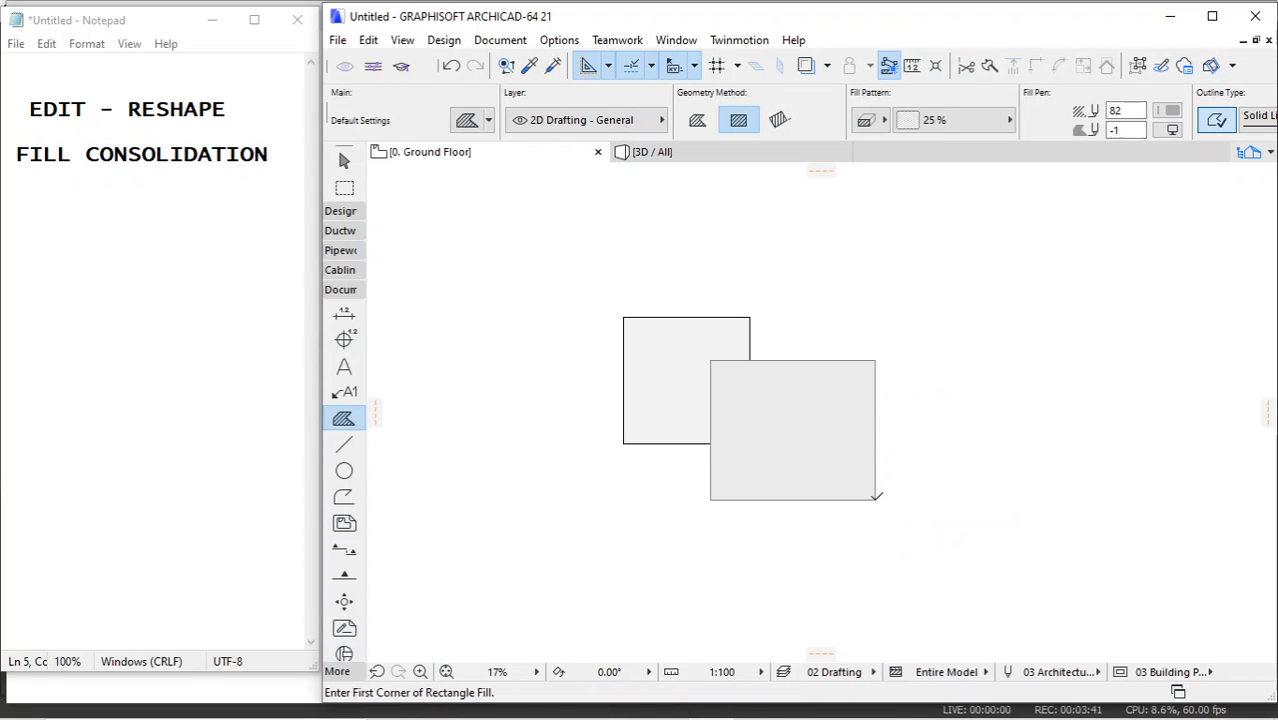
key(Escape)
Step: Set the larger rectangular fill's contour pen to red pen 20
click(877, 391)
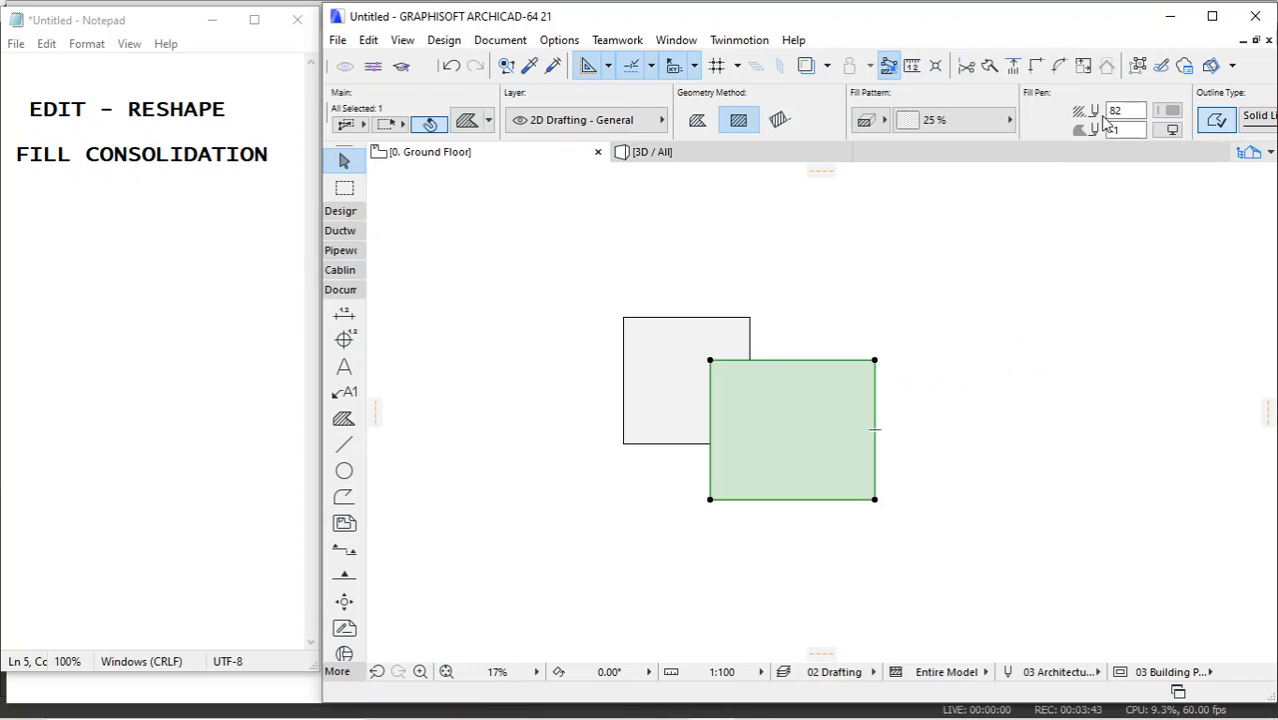
scroll(1104, 120, down, 5)
click(911, 121)
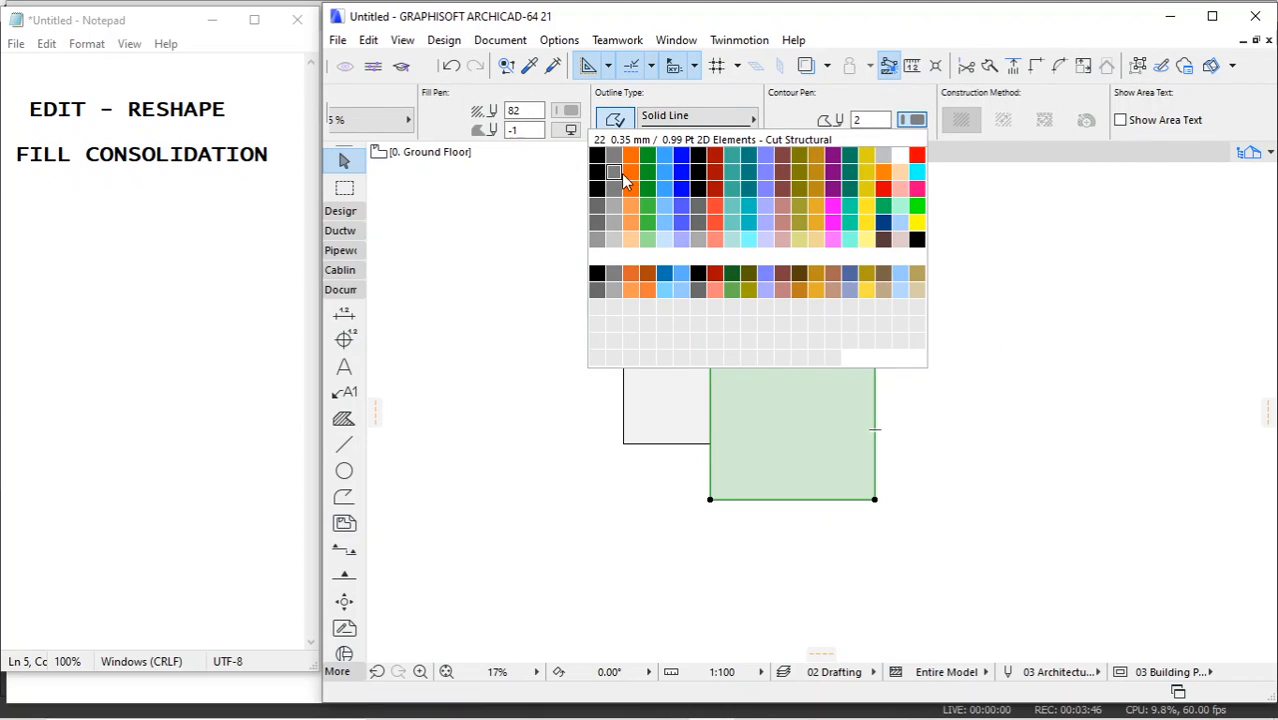
click(917, 156)
click(981, 255)
Step: Compare the contour pens of the two overlapping rectangular fills by selecting each one
scroll(807, 277, down, 3)
scroll(787, 317, up, 5)
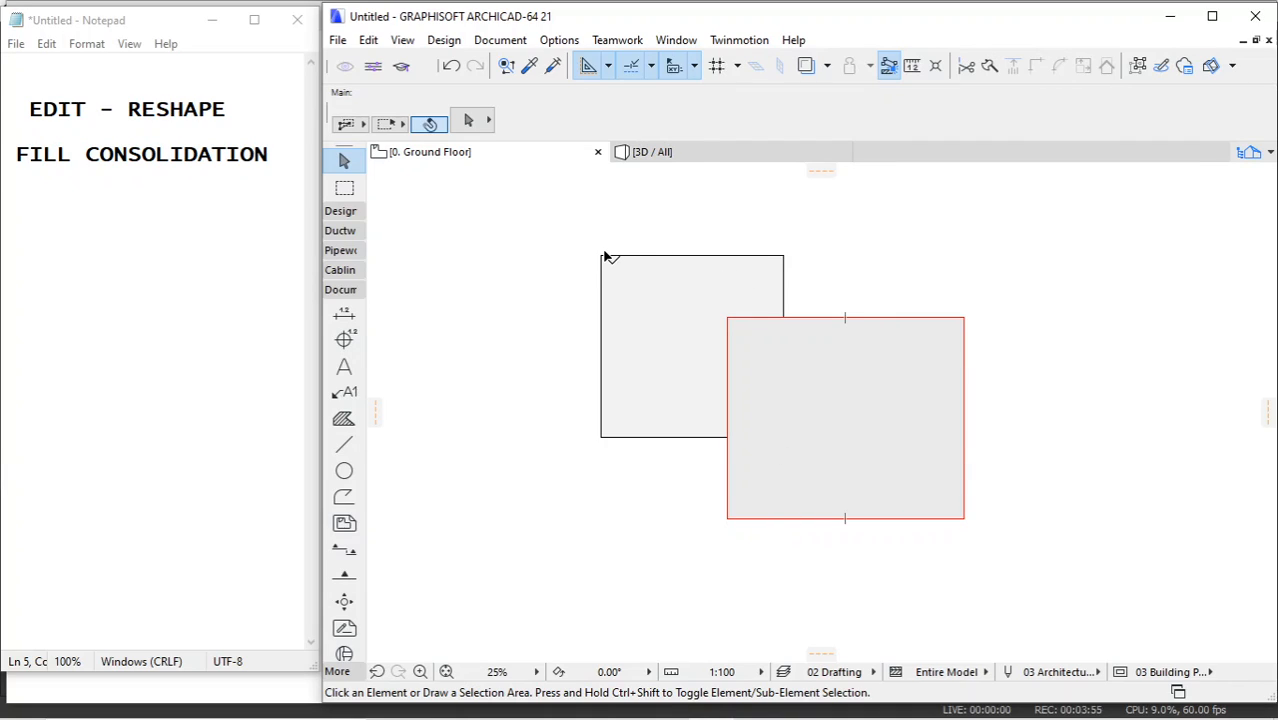
click(850, 318)
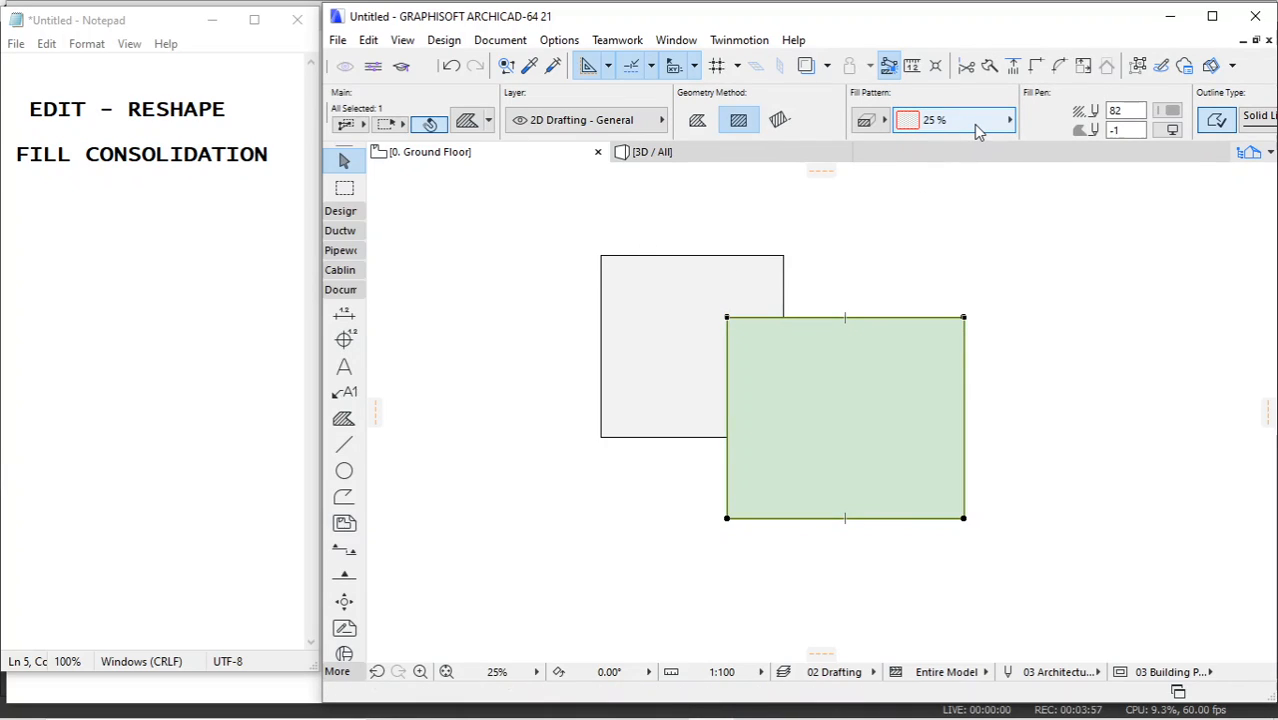
scroll(953, 140, down, 3)
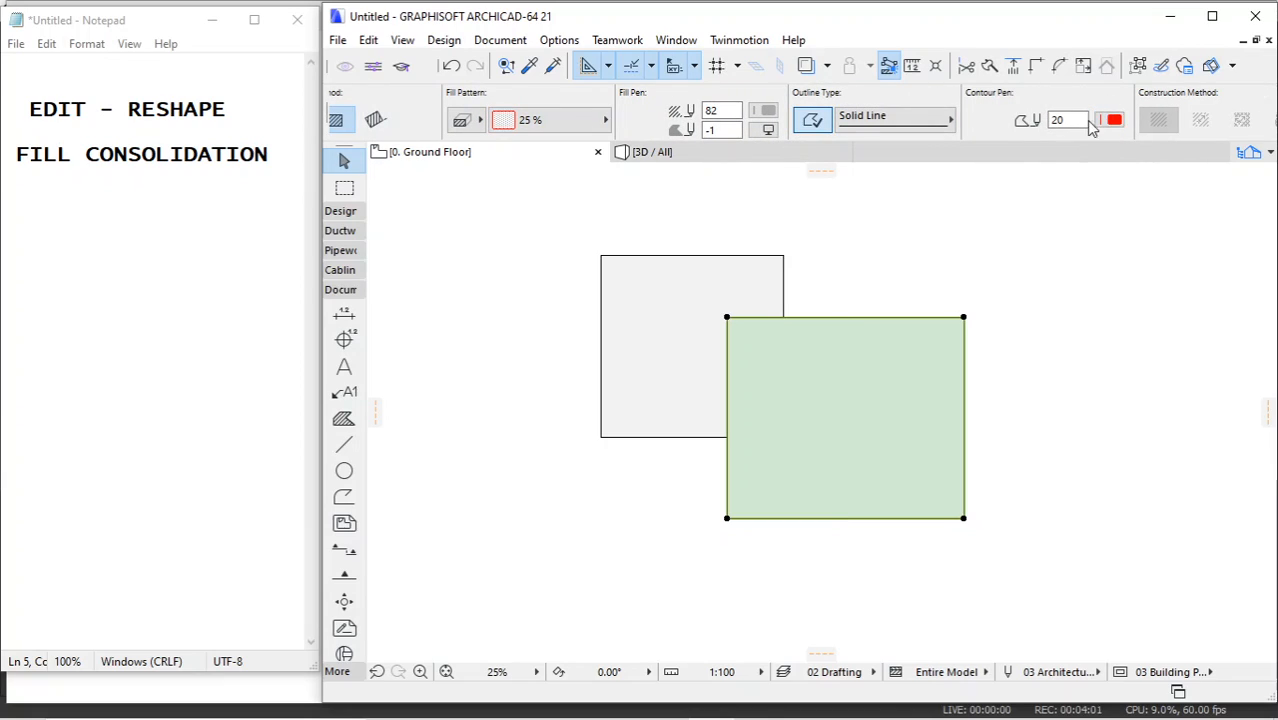
click(752, 259)
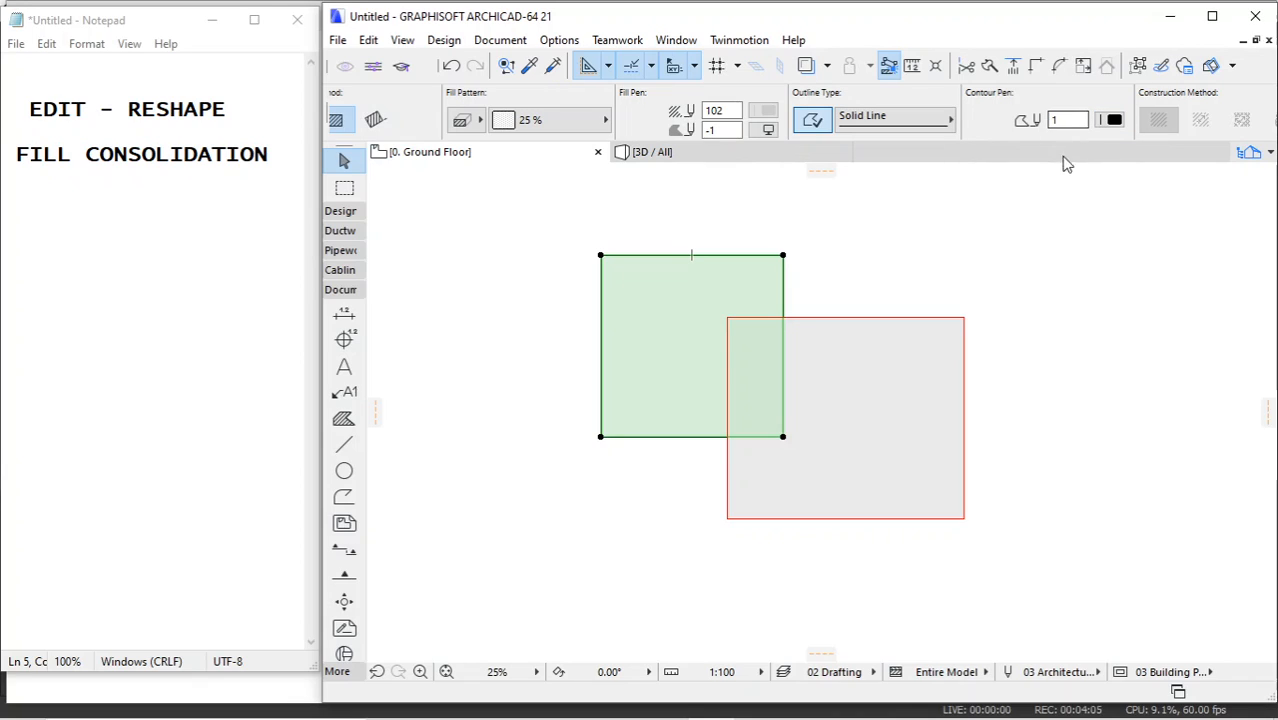
click(819, 228)
Step: Run Fill Consolidation on both overlapping rectangular fills, trimming overlaps and merging regardless of outlines, with a solid outline in blue pen 6
scroll(559, 233, down, 1)
scroll(557, 225, down, 1)
click(553, 207)
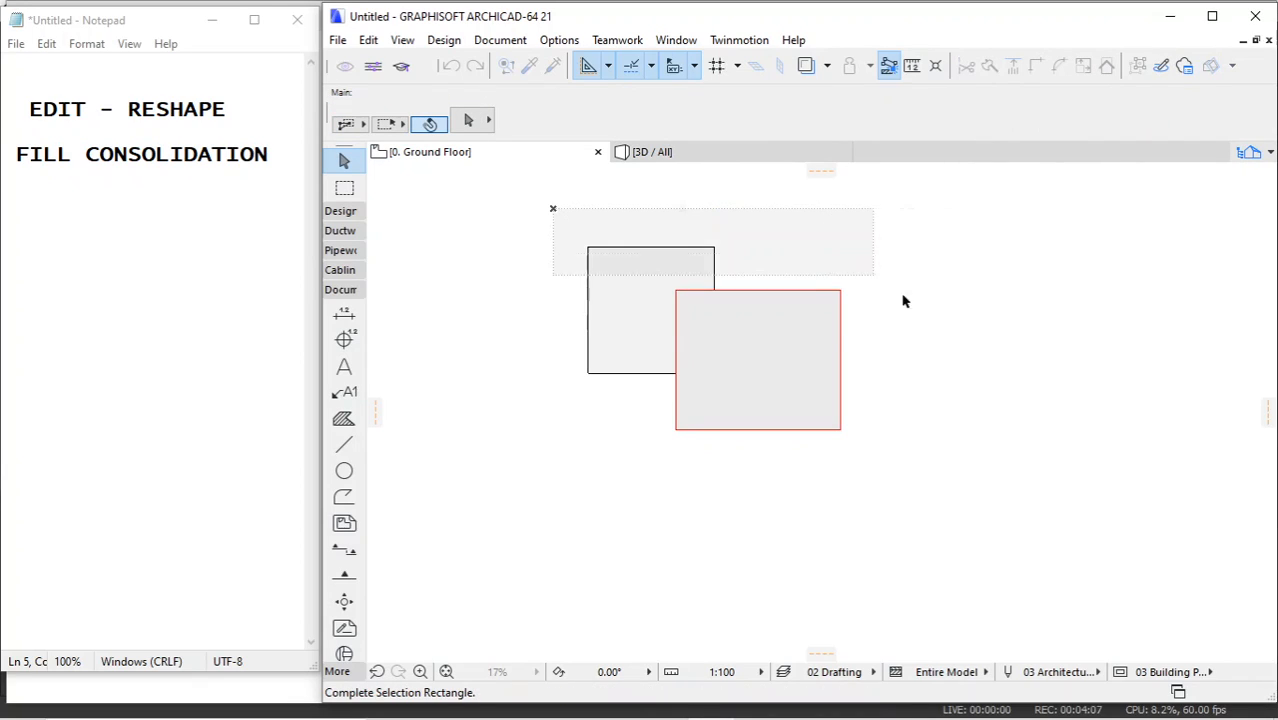
click(930, 485)
click(368, 40)
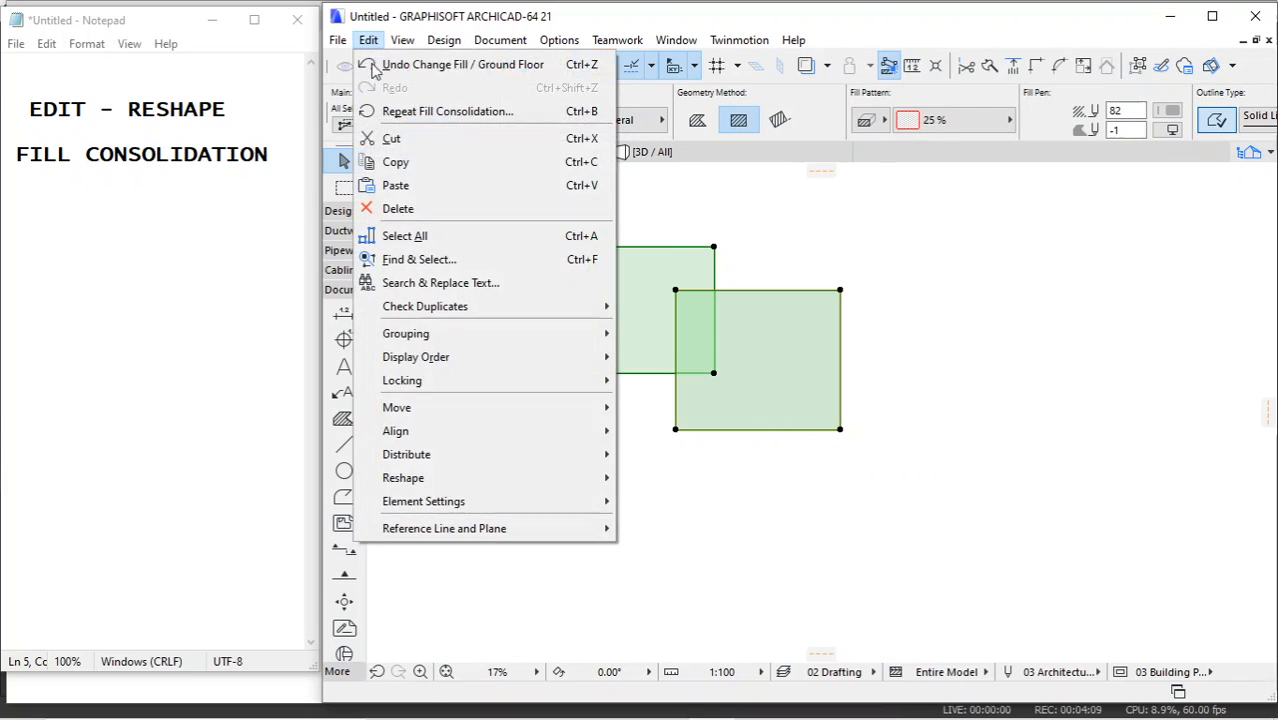
mouse_move(419, 481)
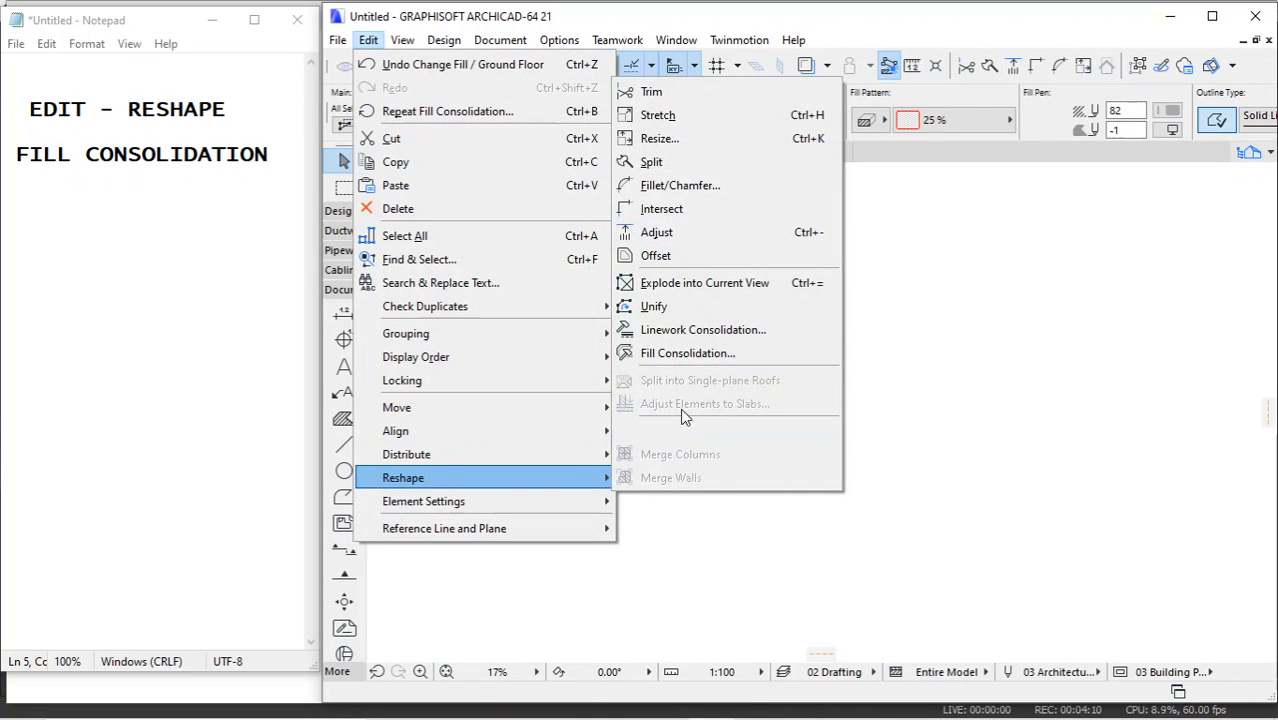
click(688, 355)
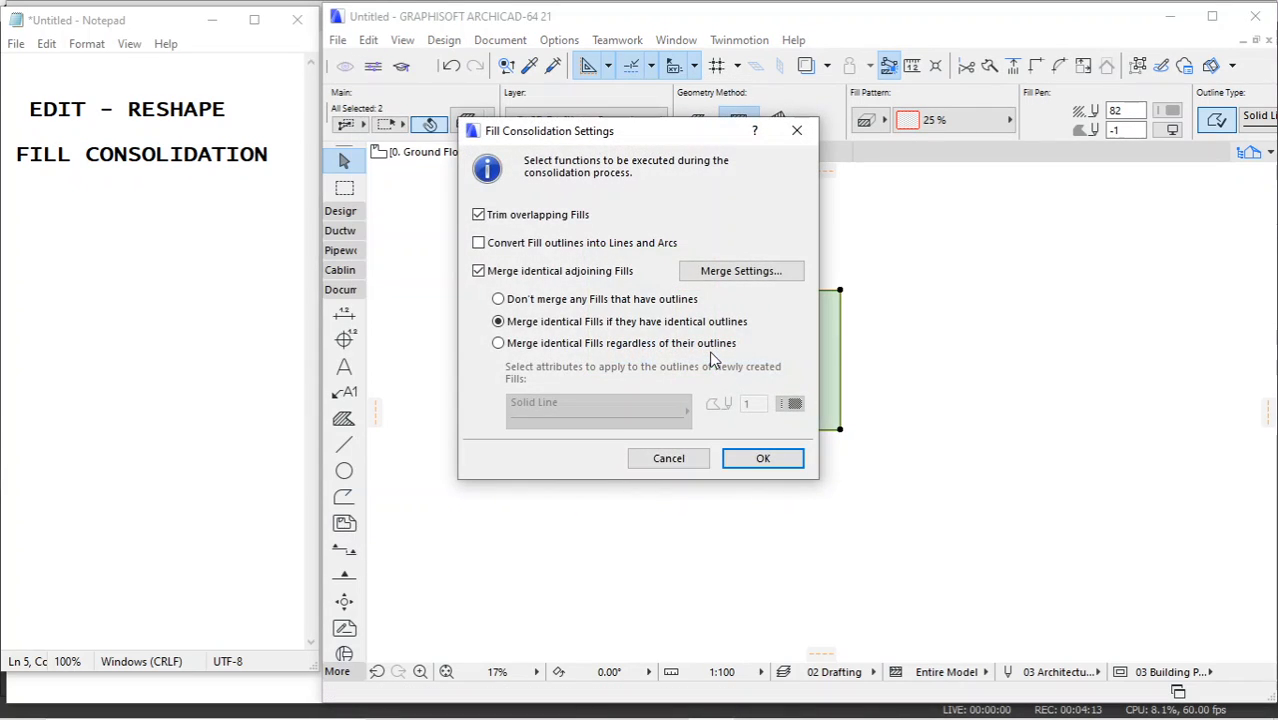
click(577, 346)
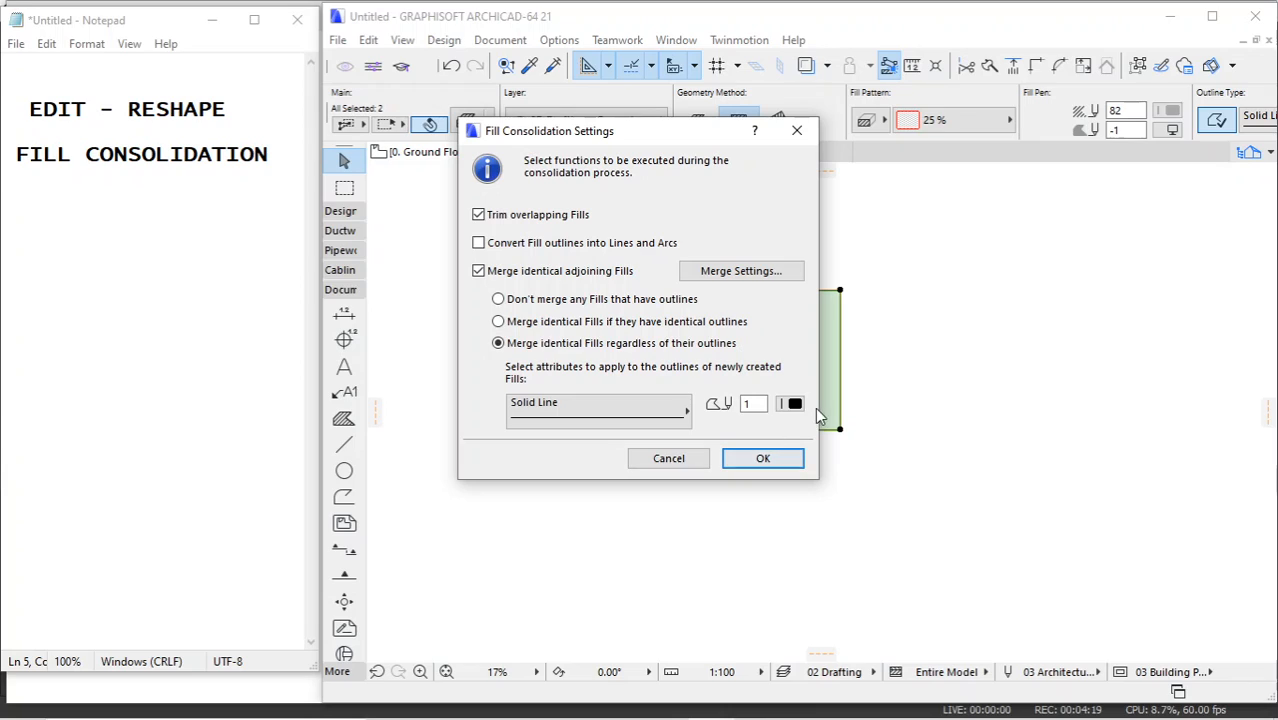
click(792, 404)
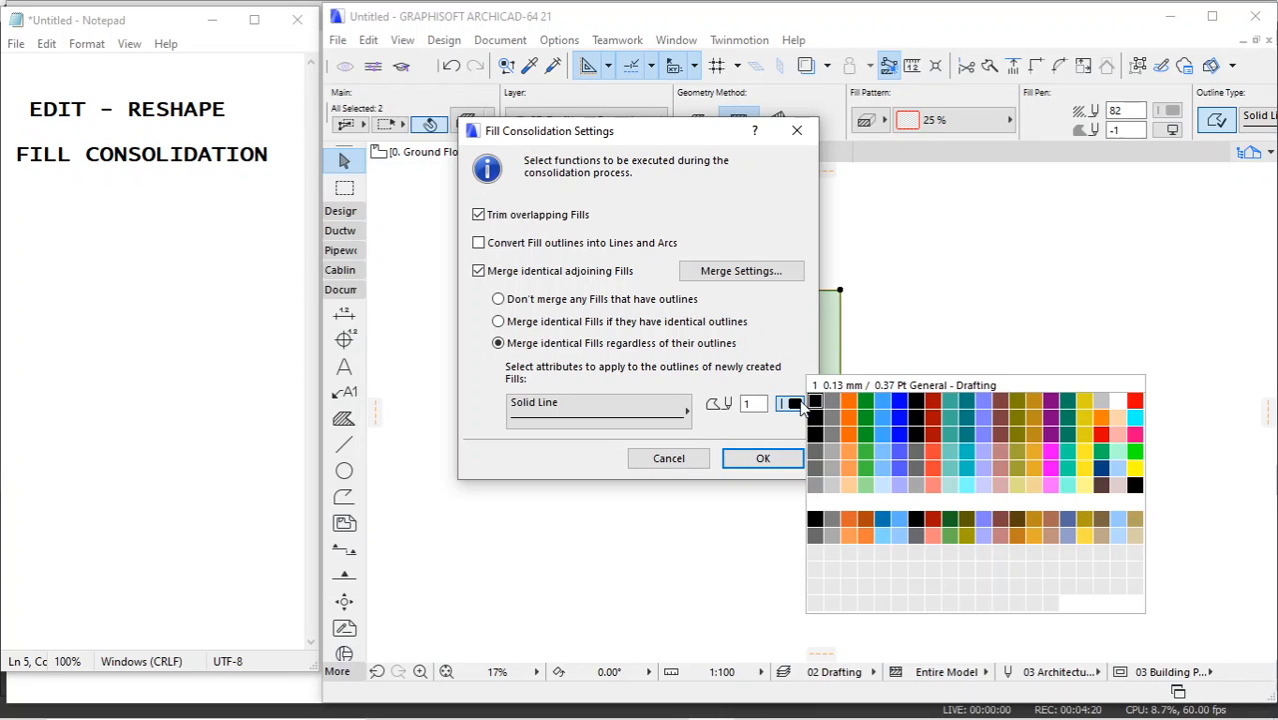
click(899, 403)
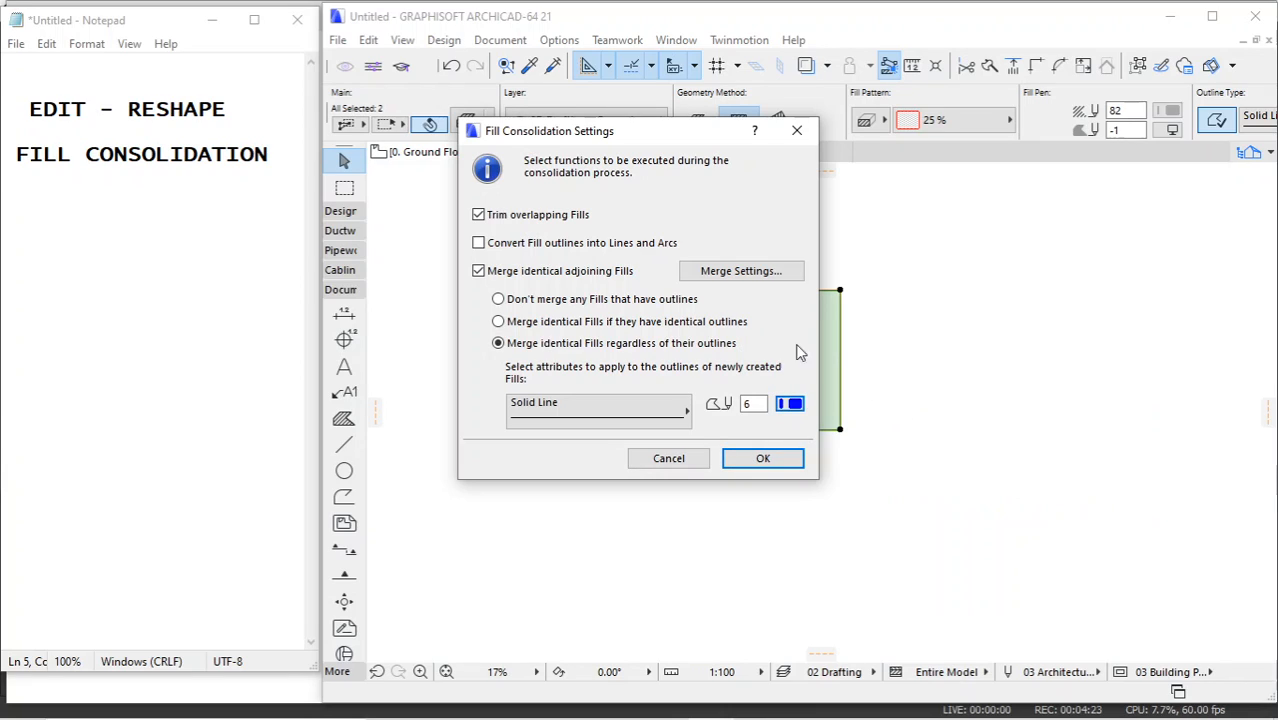
drag(720, 140, 448, 139)
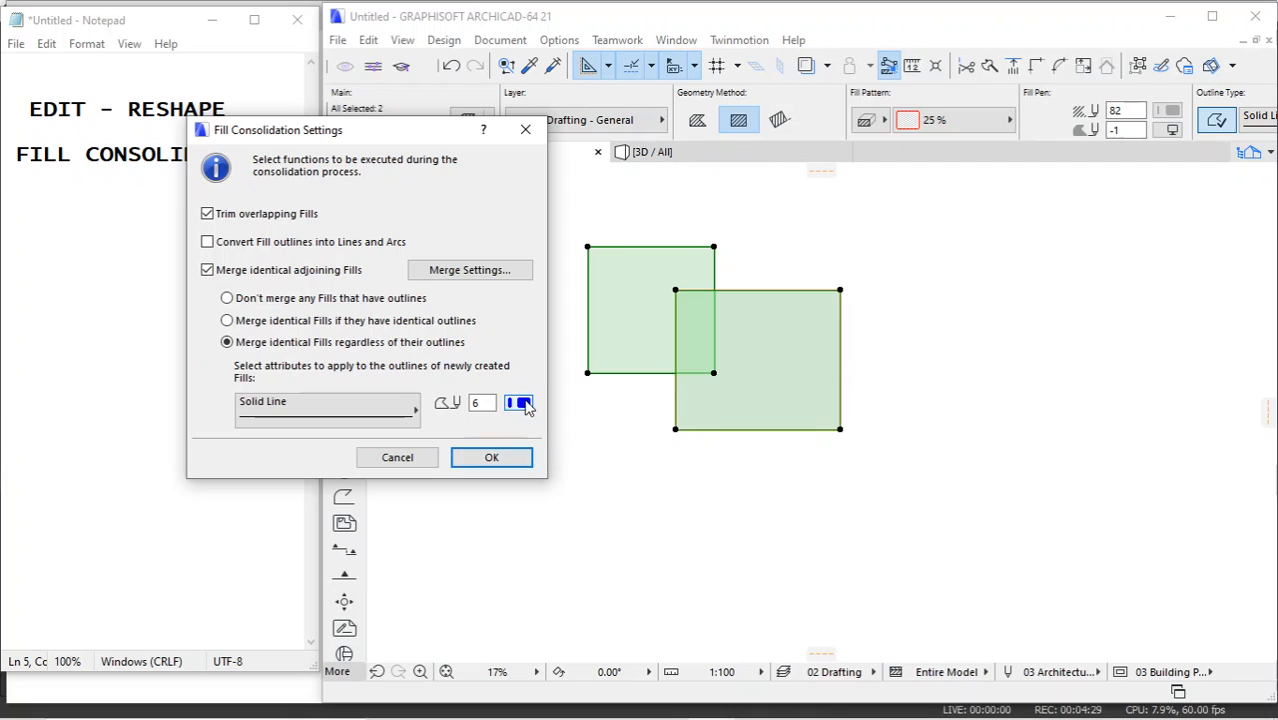
click(491, 460)
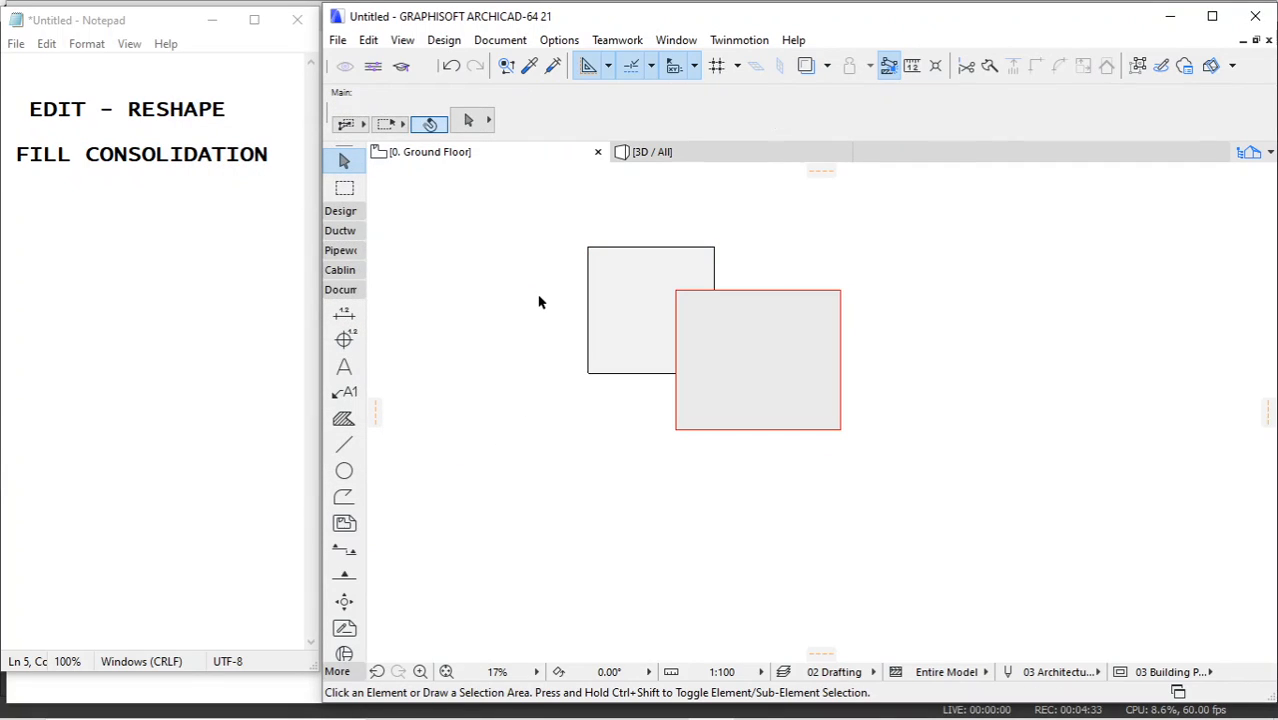
Step: Inspect the outline of the trimmed square fill by selecting it, and clear the selection
click(716, 258)
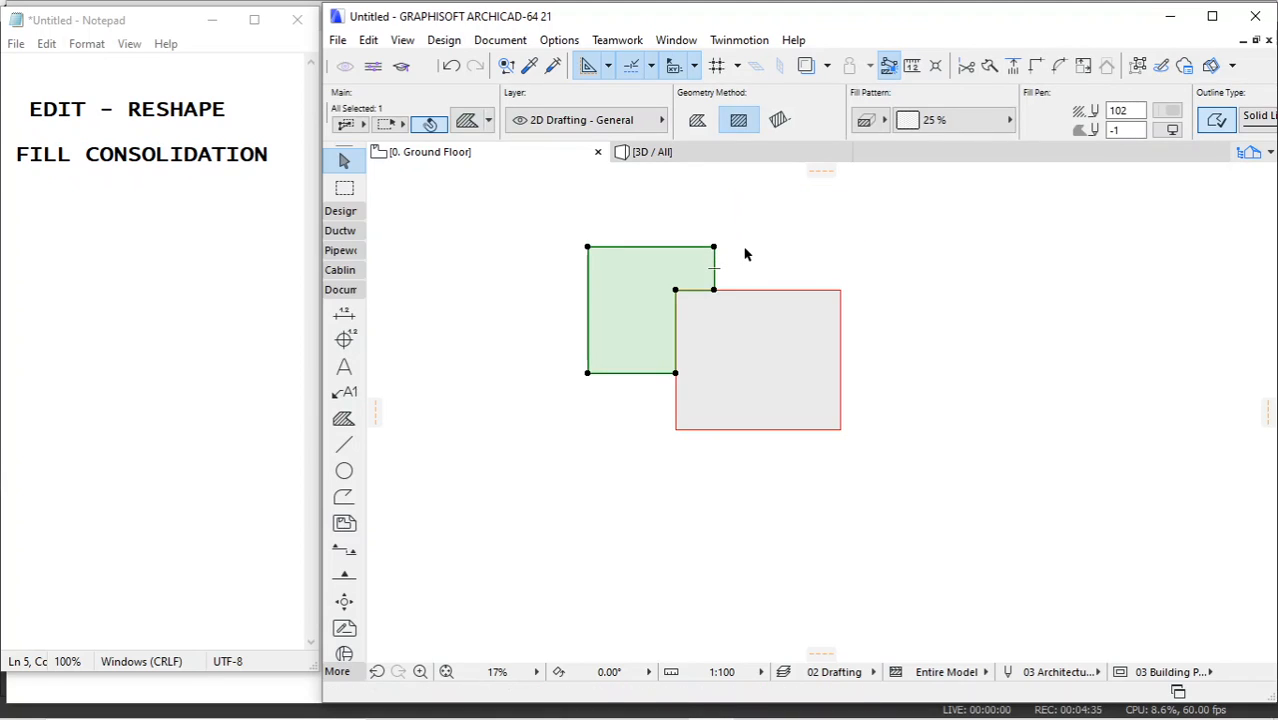
click(745, 255)
click(548, 229)
click(558, 217)
Step: Try to merge the trimmed square and the red-outlined fill by repeating Fill Consolidation with the same regardless-of-outlines settings
click(558, 218)
click(899, 481)
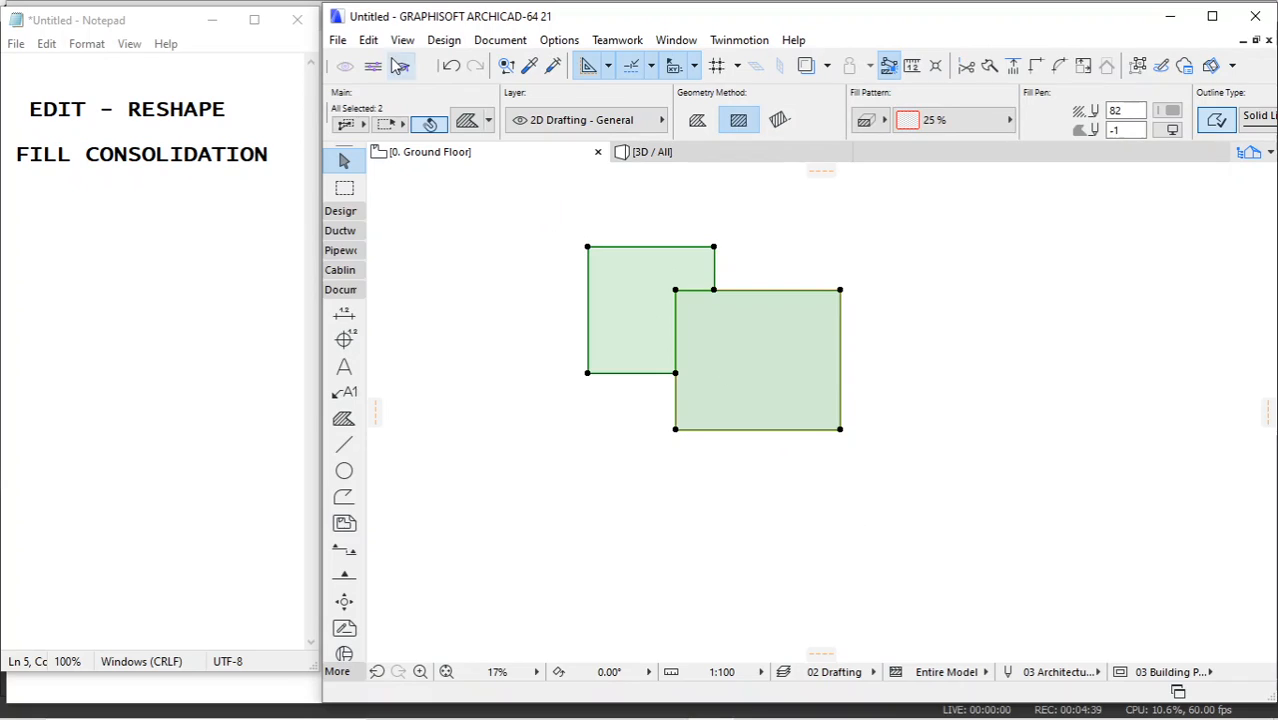
click(368, 40)
mouse_move(434, 477)
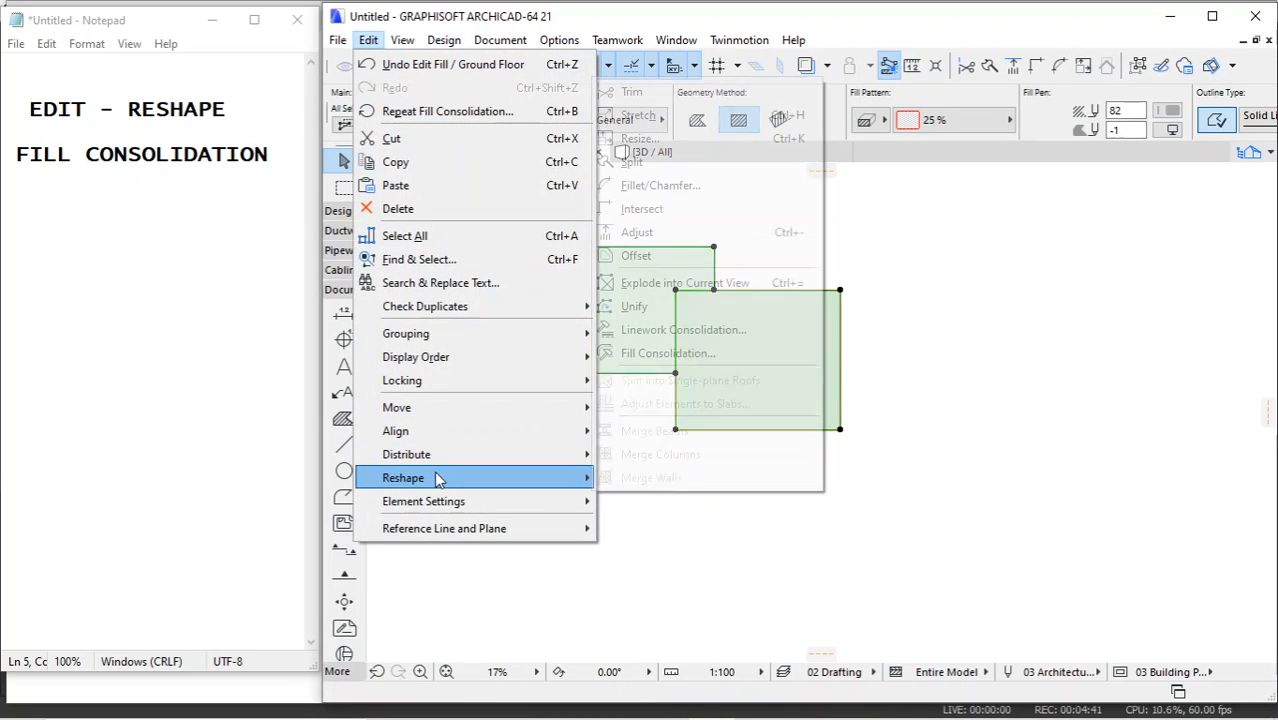
click(681, 354)
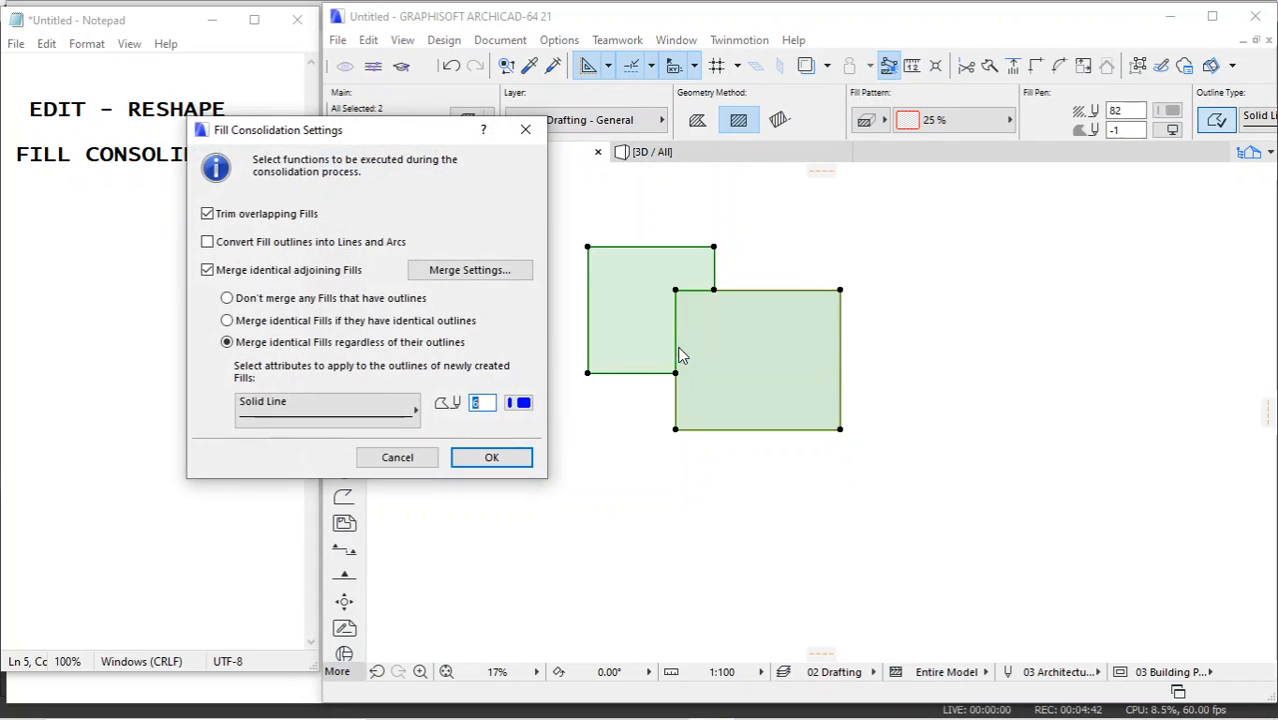
click(521, 404)
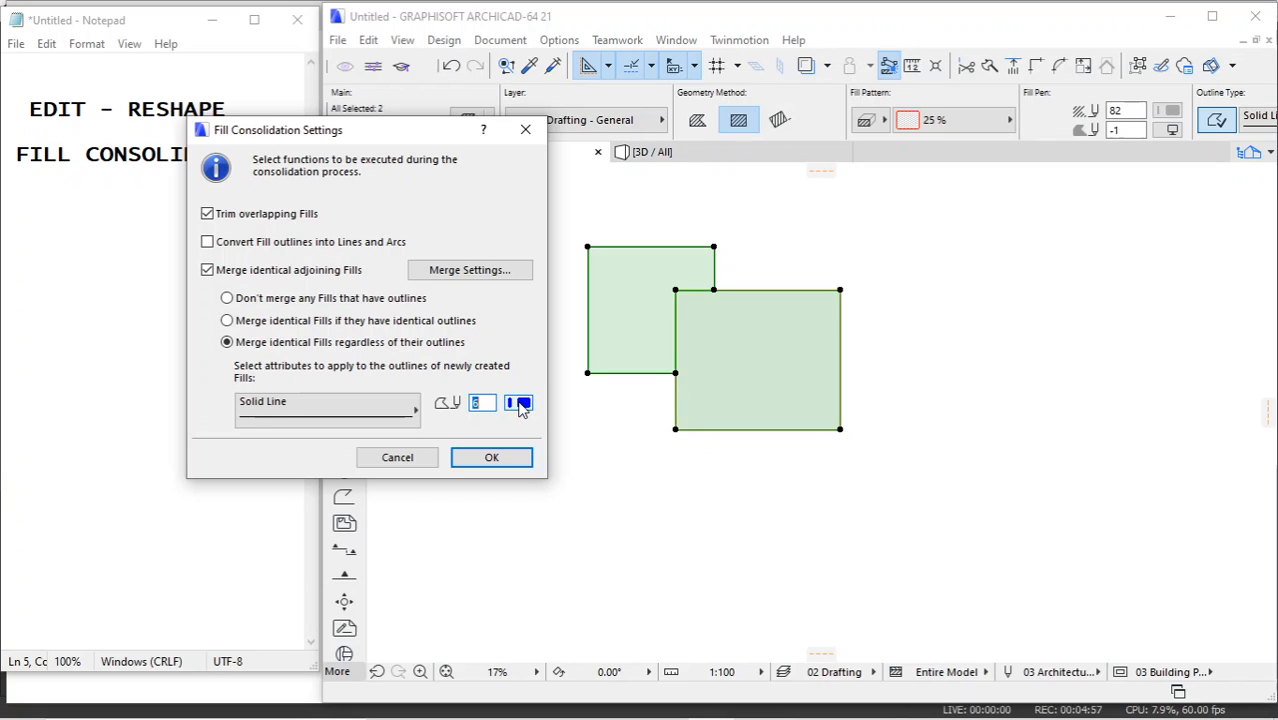
click(498, 463)
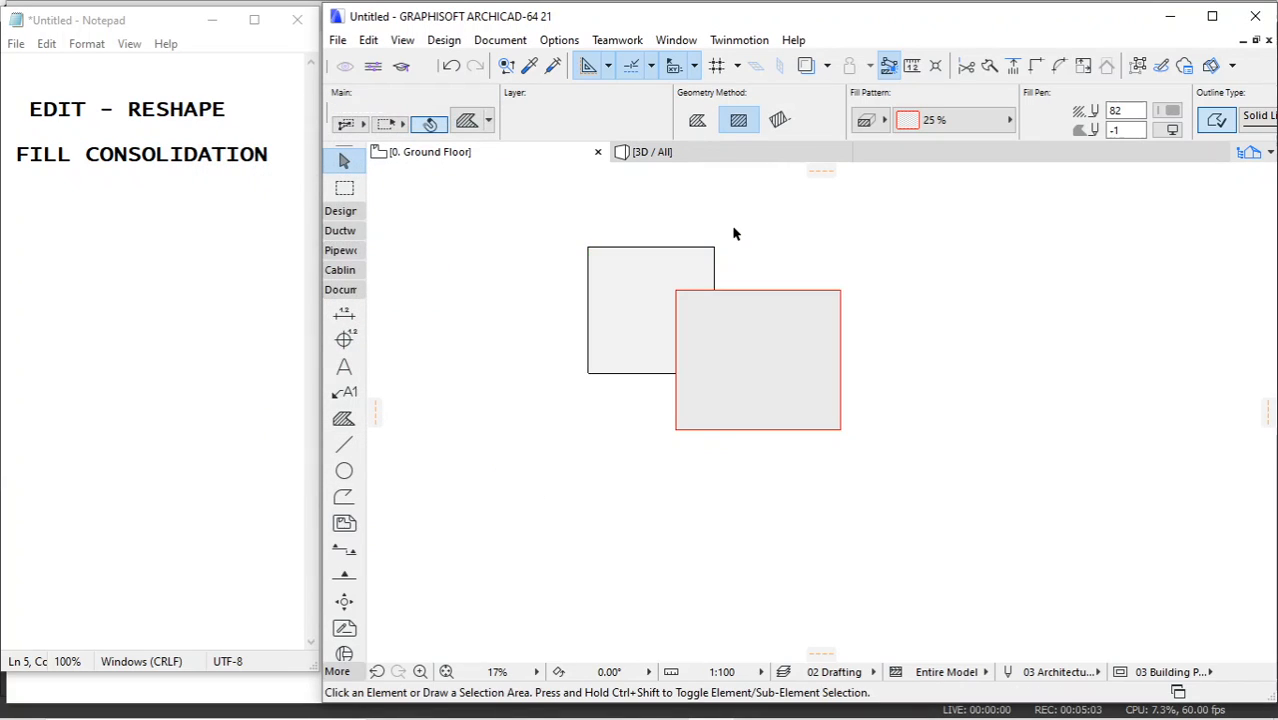
Step: Delete both existing fills and draw a new upright rectangular fill with the default settings in the empty plan
drag(498, 230, 943, 496)
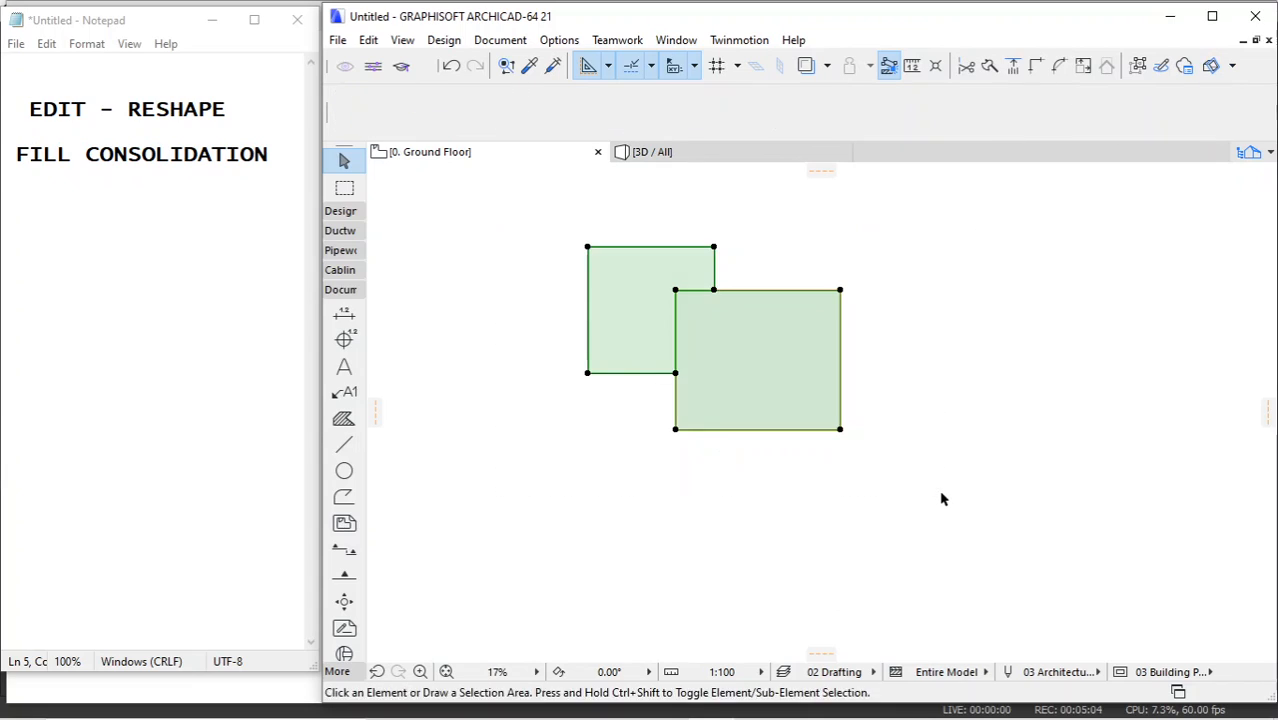
key(Delete)
click(343, 418)
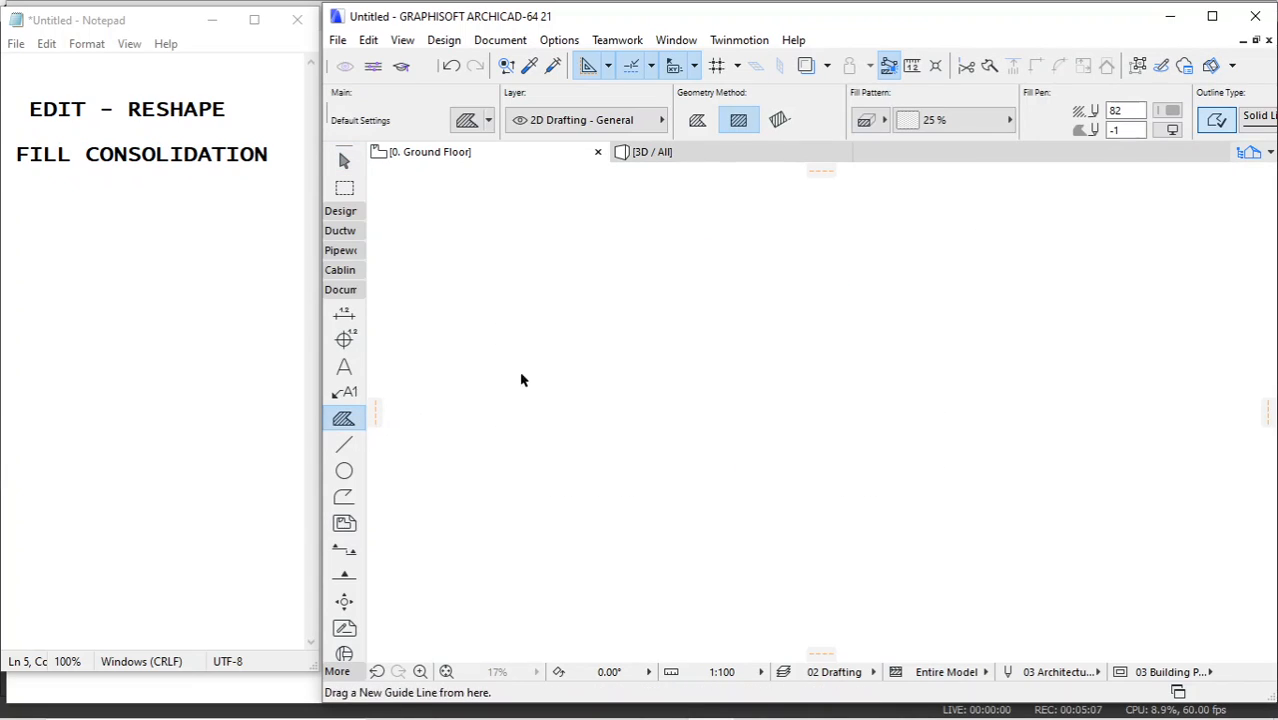
click(636, 289)
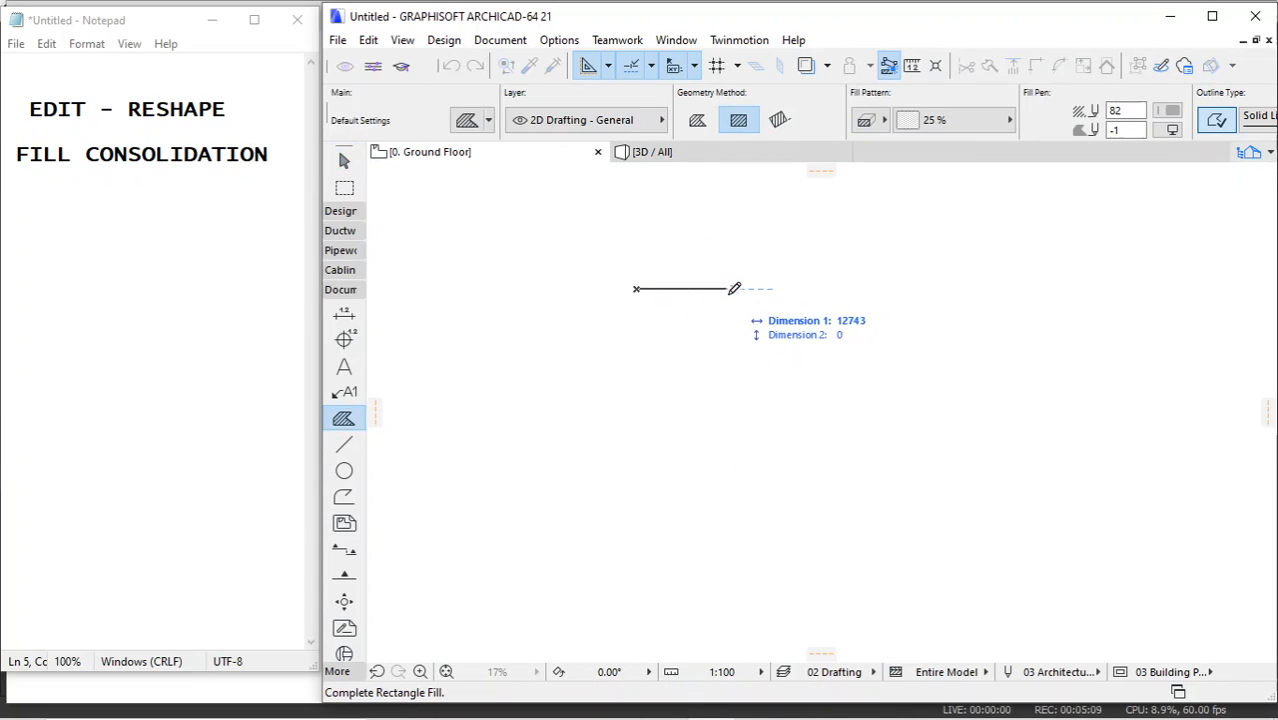
click(743, 406)
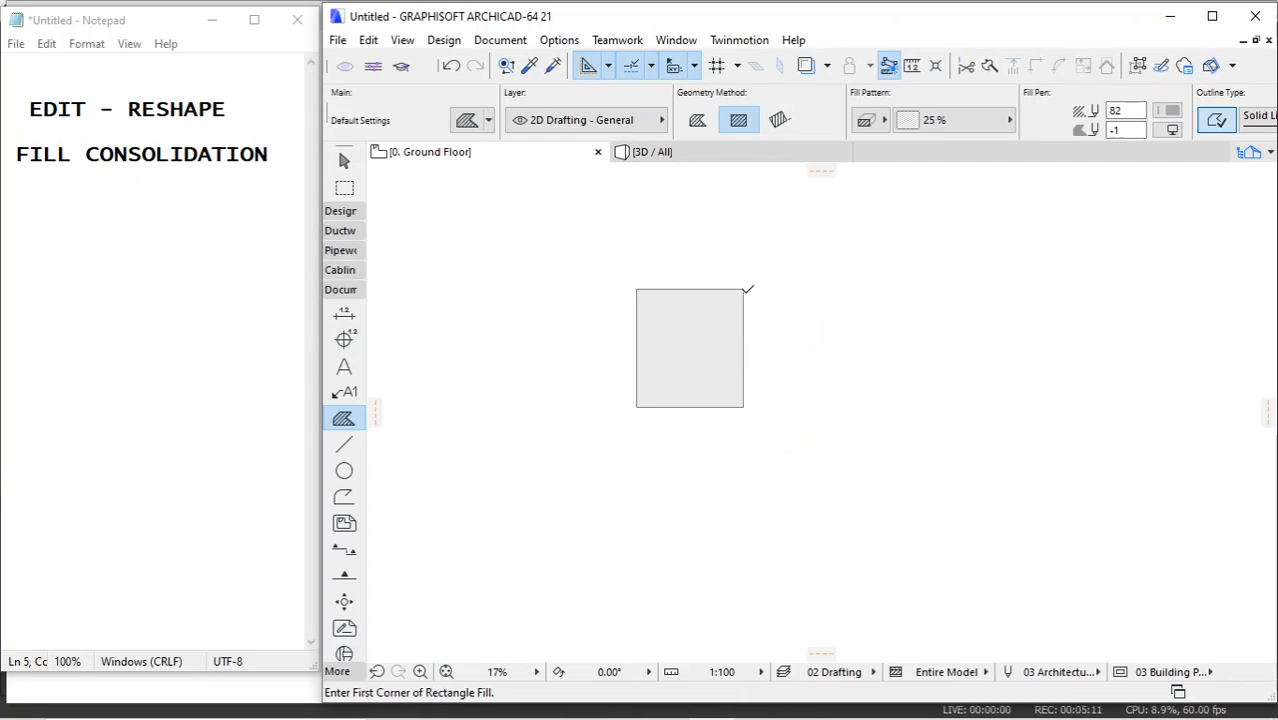
key(Escape)
click(743, 294)
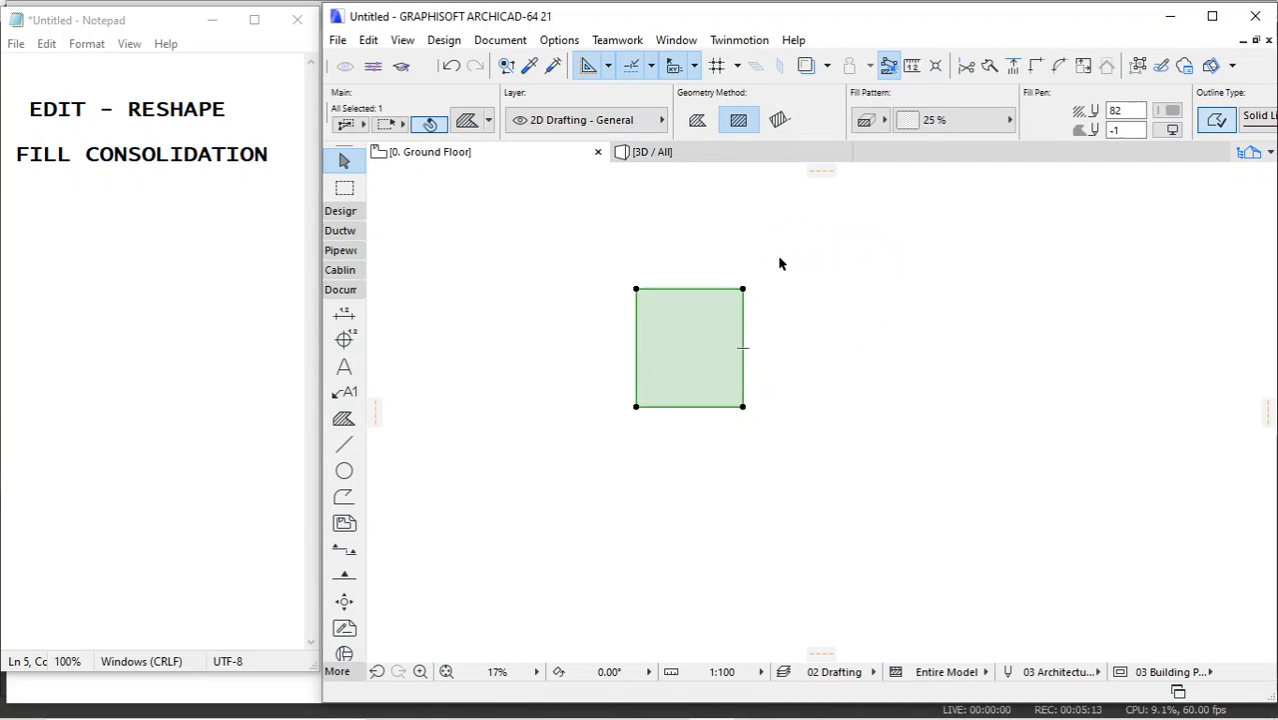
click(779, 259)
Step: Draw a second, wider rectangular fill overlapping the lower-right corner of the first one
click(333, 424)
click(828, 350)
click(685, 470)
key(Escape)
Step: Consolidate the two new overlapping fills, trimming overlaps and merging regardless of outlines, with a solid outline in pen 6
drag(619, 265, 940, 513)
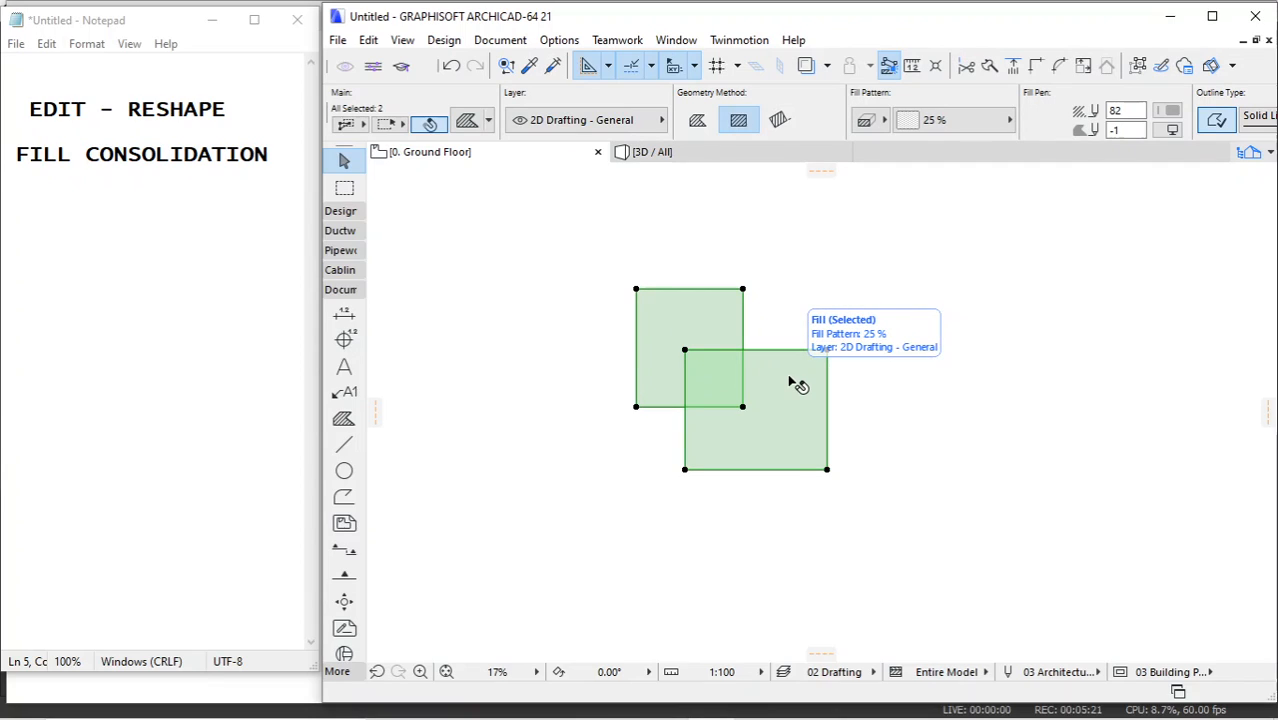
click(369, 41)
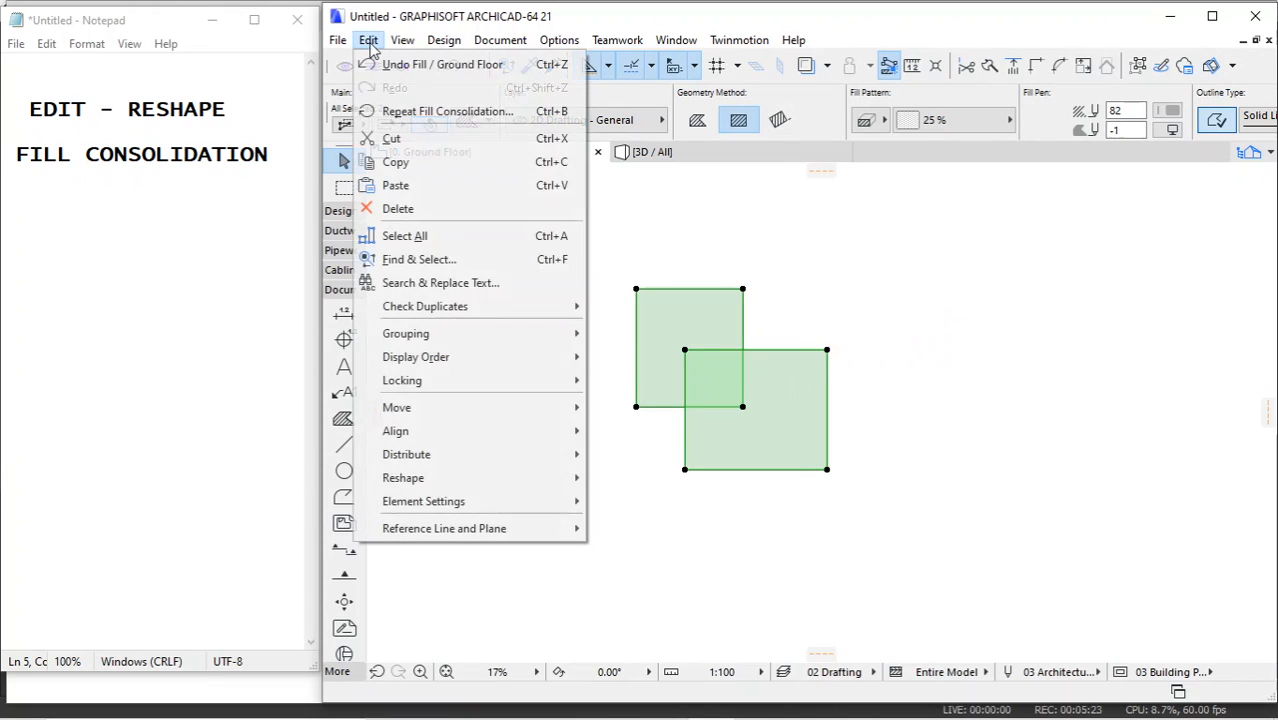
mouse_move(422, 476)
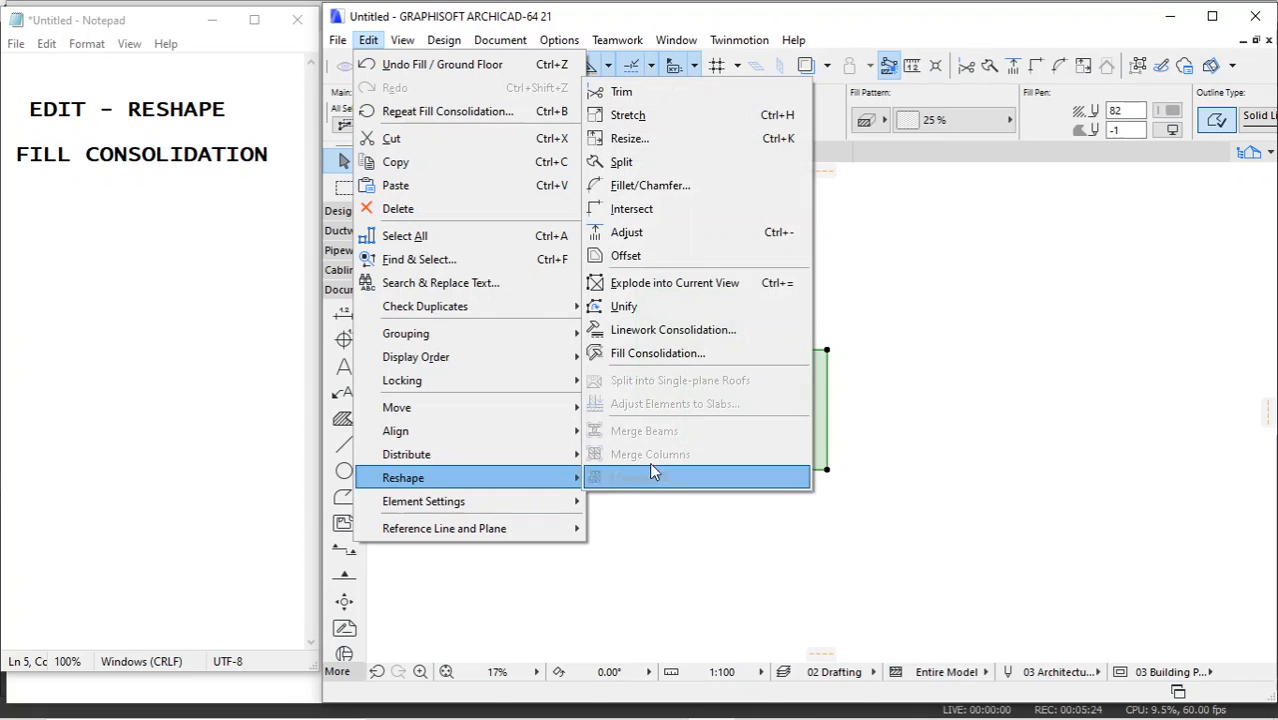
click(650, 353)
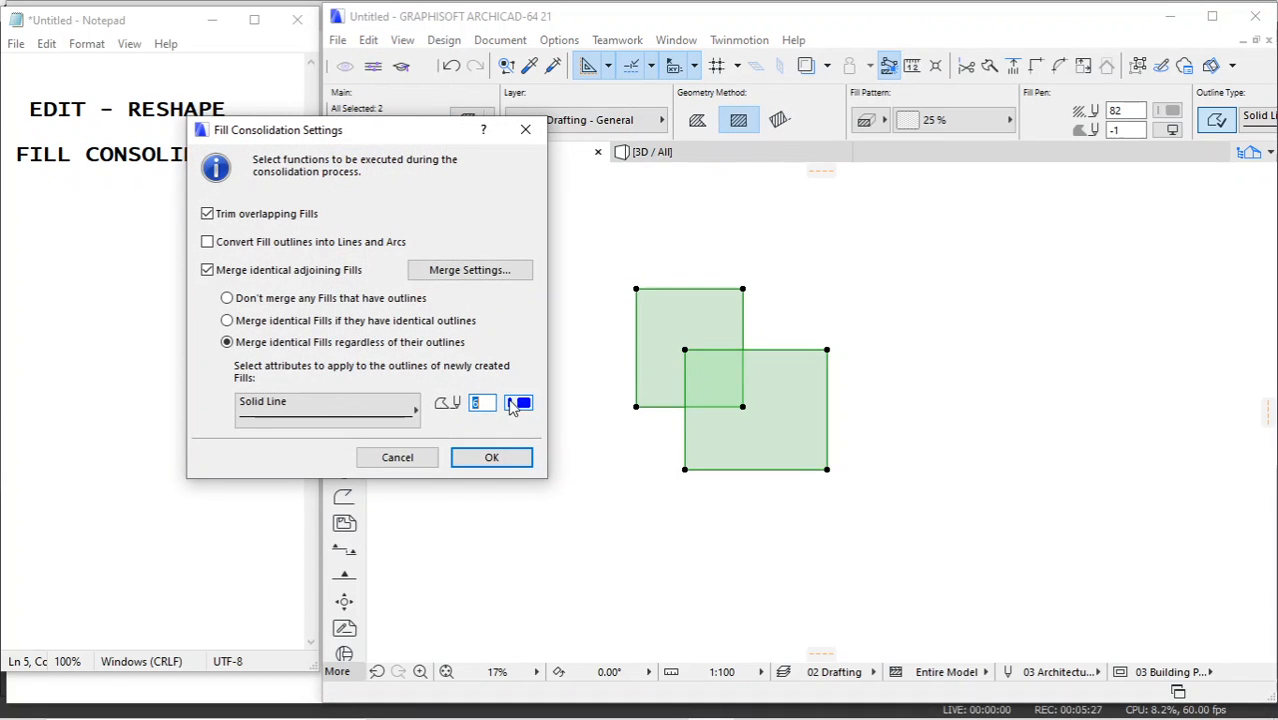
click(512, 458)
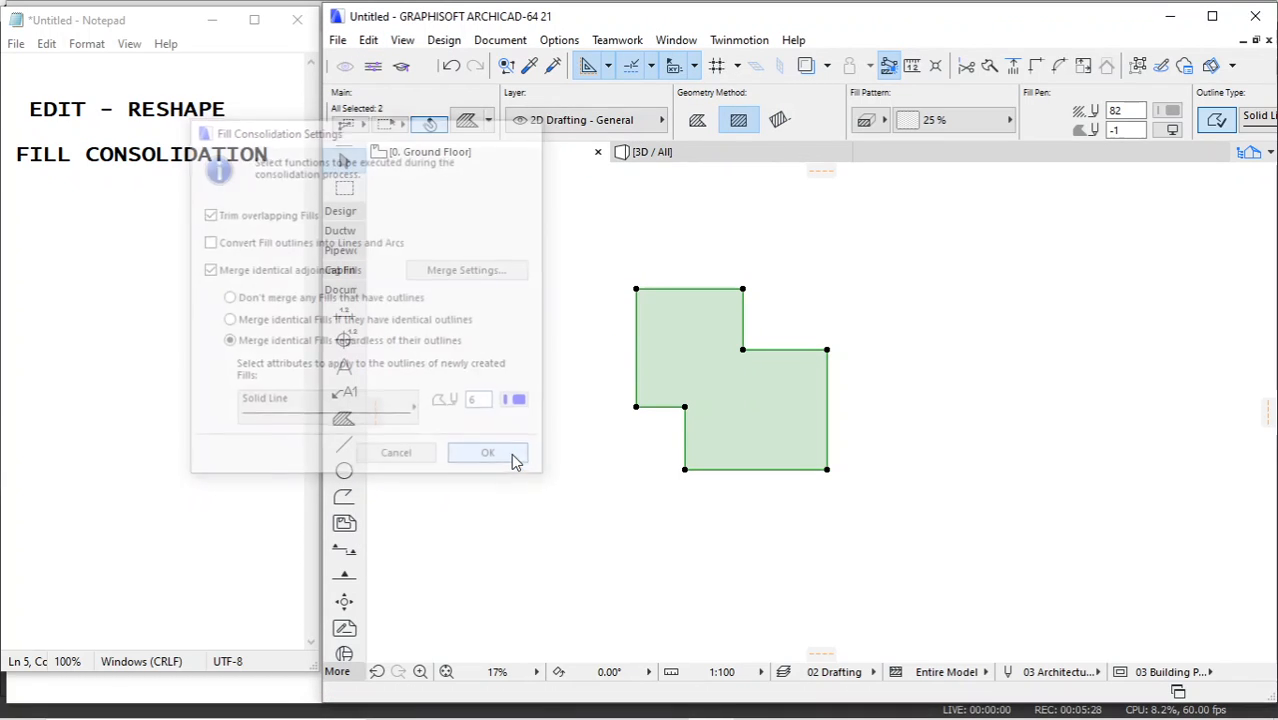
Step: Check the consolidated shape by selecting it through its upper edge, and clear the selection
click(847, 318)
click(684, 291)
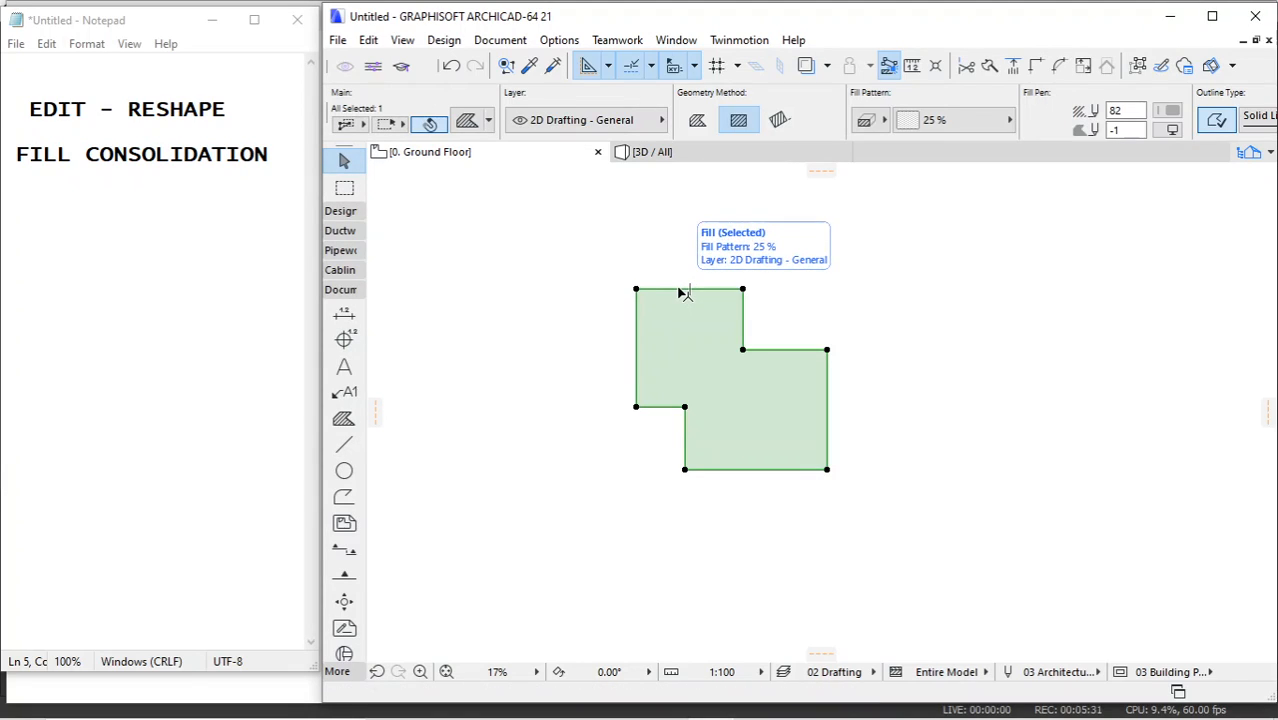
click(948, 274)
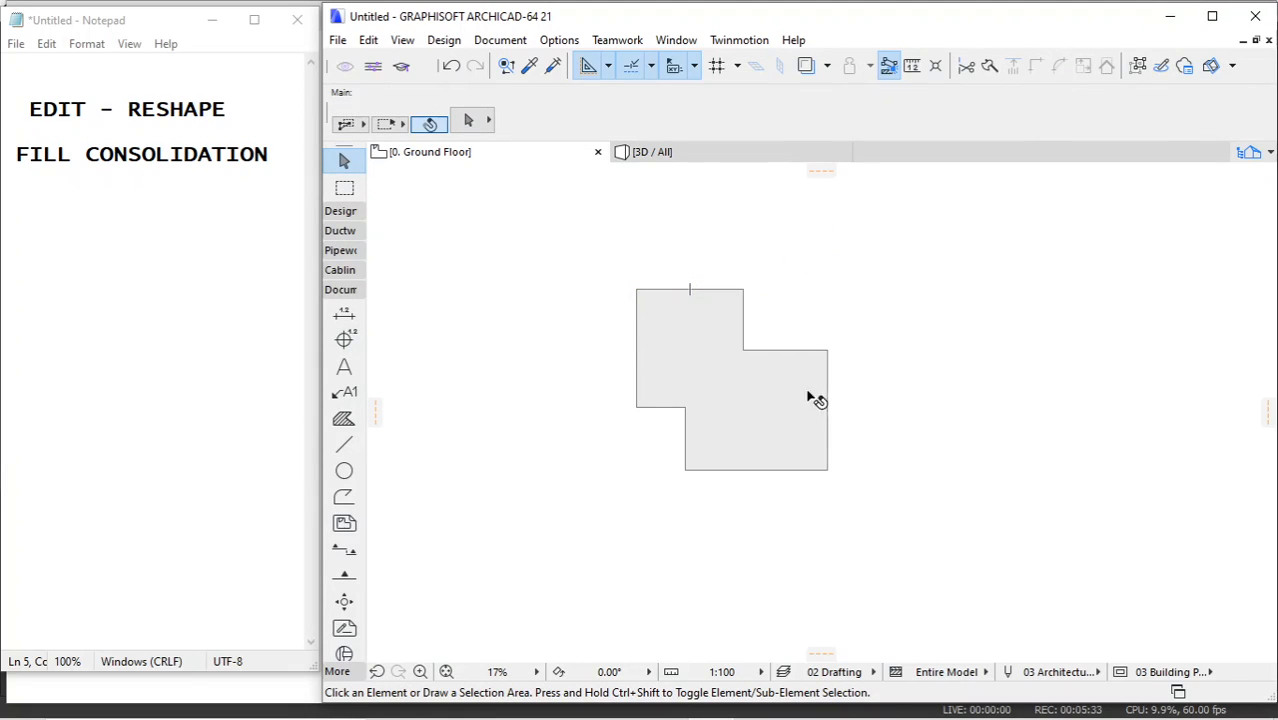
Step: Switch to the Photos app and alternate between the SUBCRIB.jfif and LIKE.png images
mouse_move(660, 718)
mouse_move(757, 703)
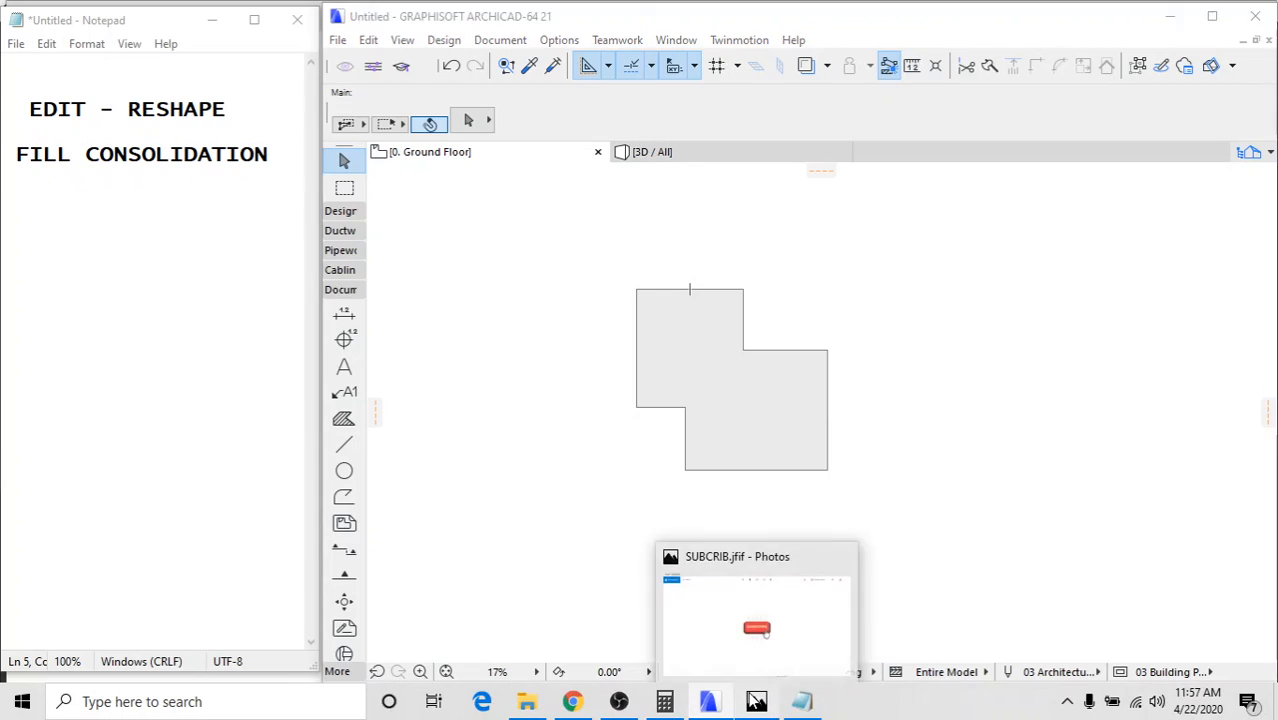
click(760, 615)
key(Right)
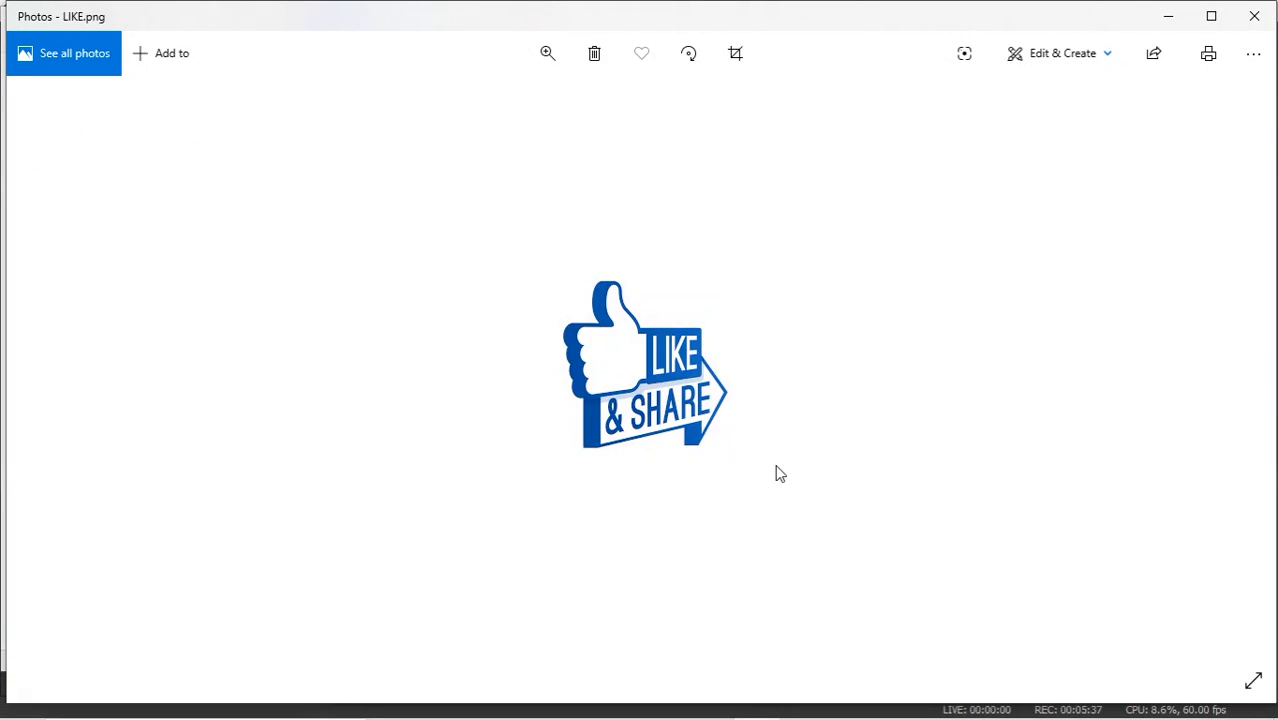
key(Left)
key(Right)
key(Left)
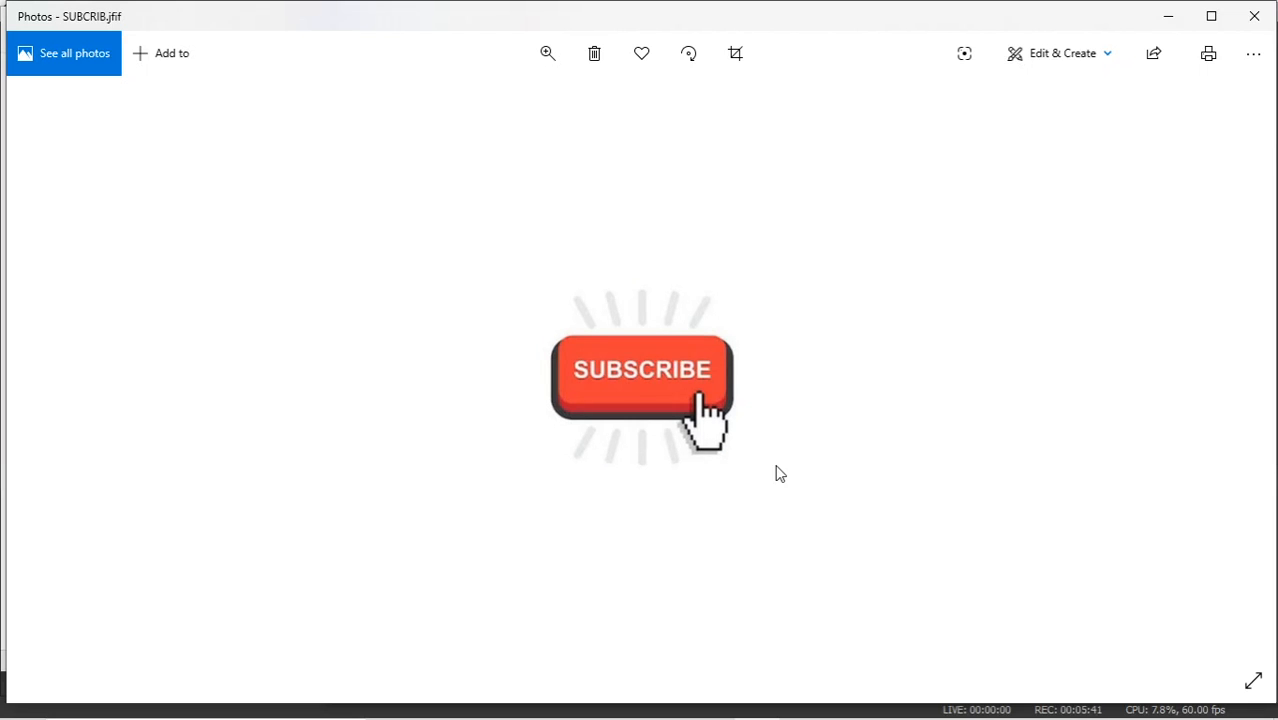
key(Right)
key(Left)
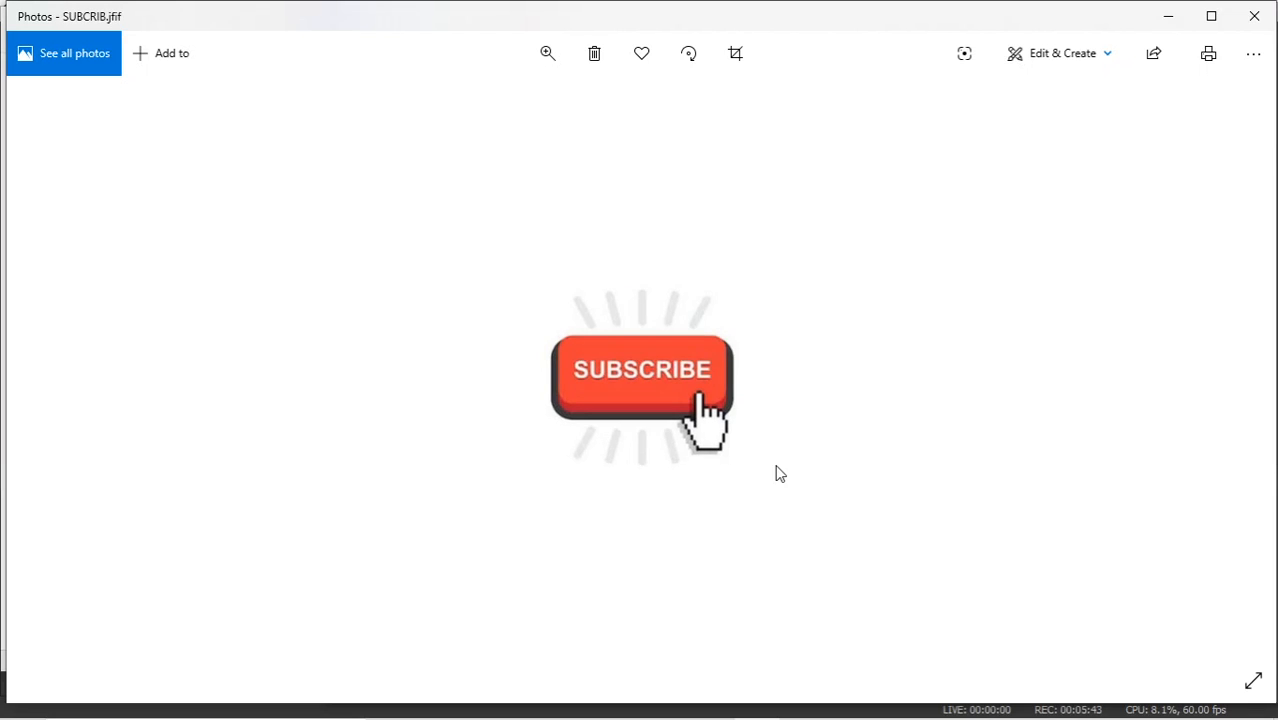